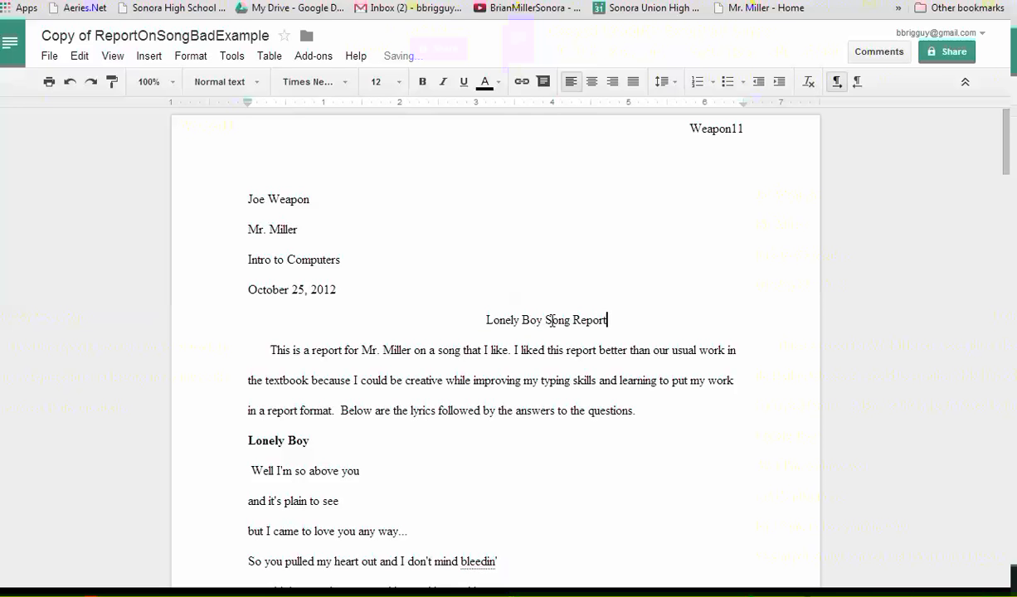
Remove the spaces in front of the title "Lonely Boy Song Report" and center the title
{"action": "left_click_drag", "start_coordinate": [486, 322], "coordinate": [282, 324]}
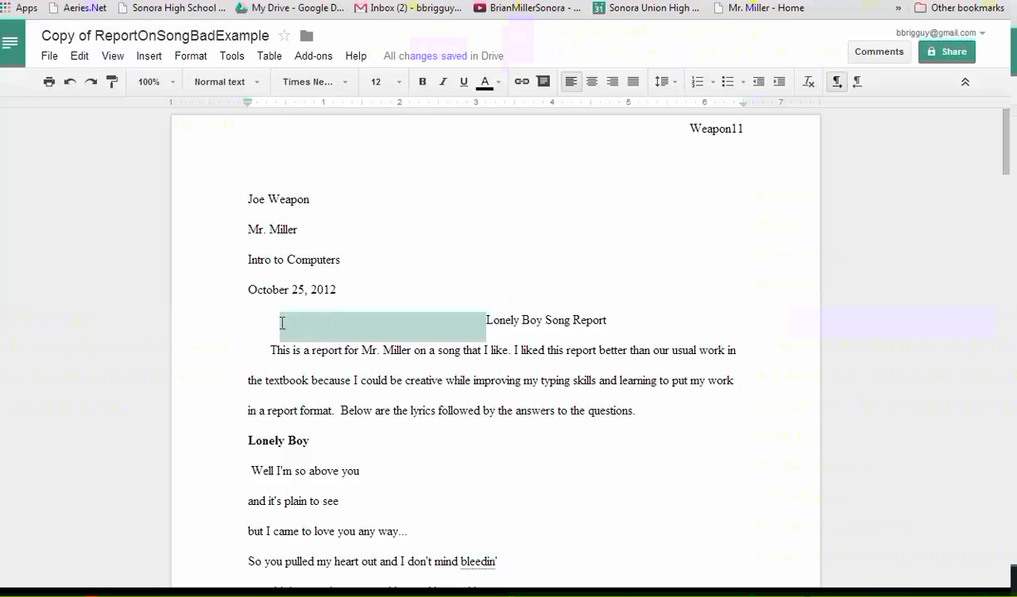
{"action": "key", "text": "BackSpace"}
{"action": "key", "text": "BackSpace"}
{"action": "key", "text": "BackSpace"}
{"action": "key", "text": "BackSpace"}
{"action": "key", "text": "BackSpace"}
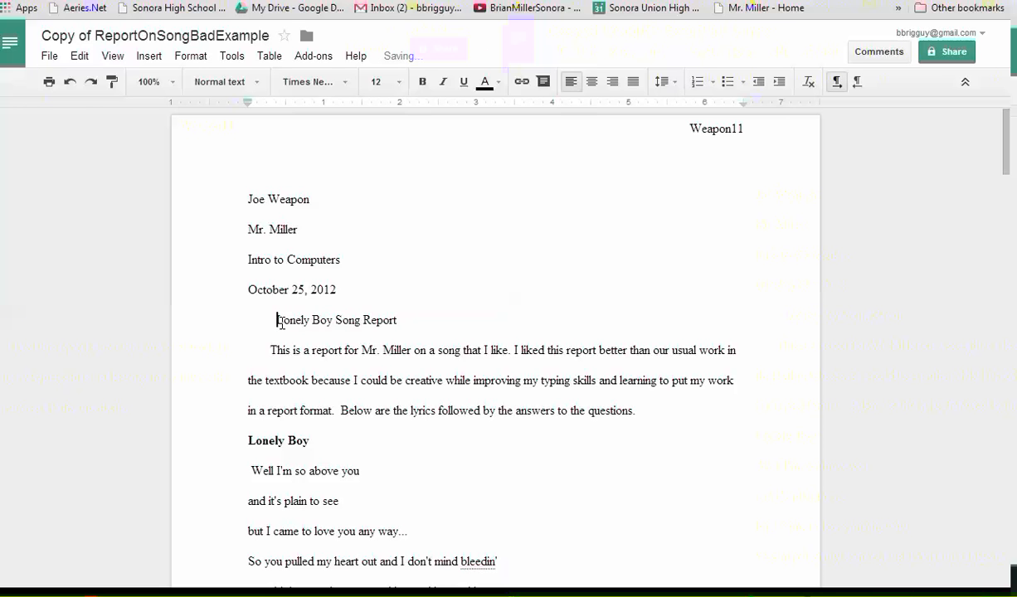
{"action": "key", "text": "BackSpace"}
{"action": "key", "text": "BackSpace"}
{"action": "key", "text": "BackSpace"}
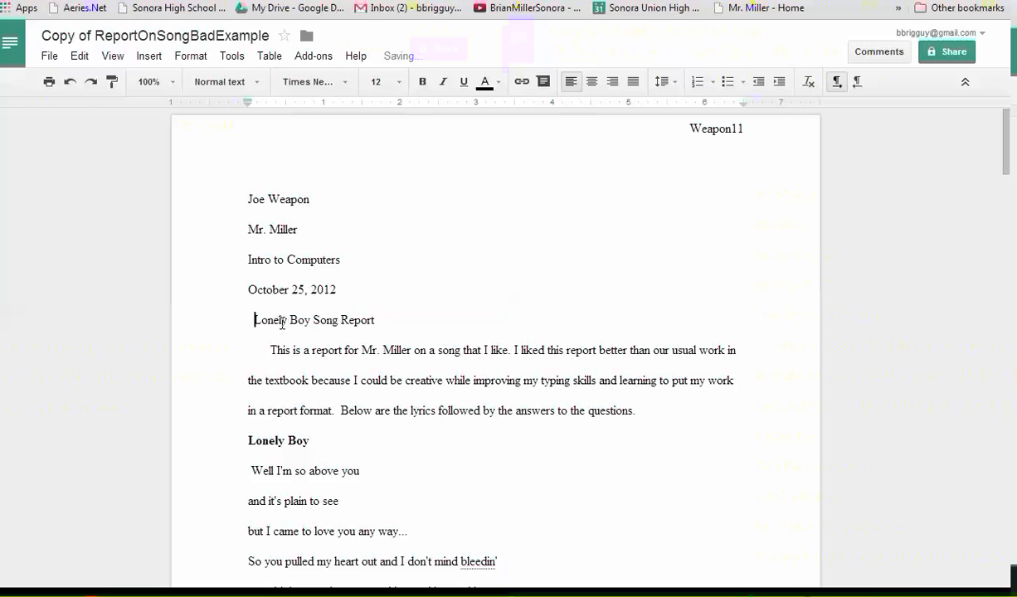
{"action": "key", "text": "BackSpace"}
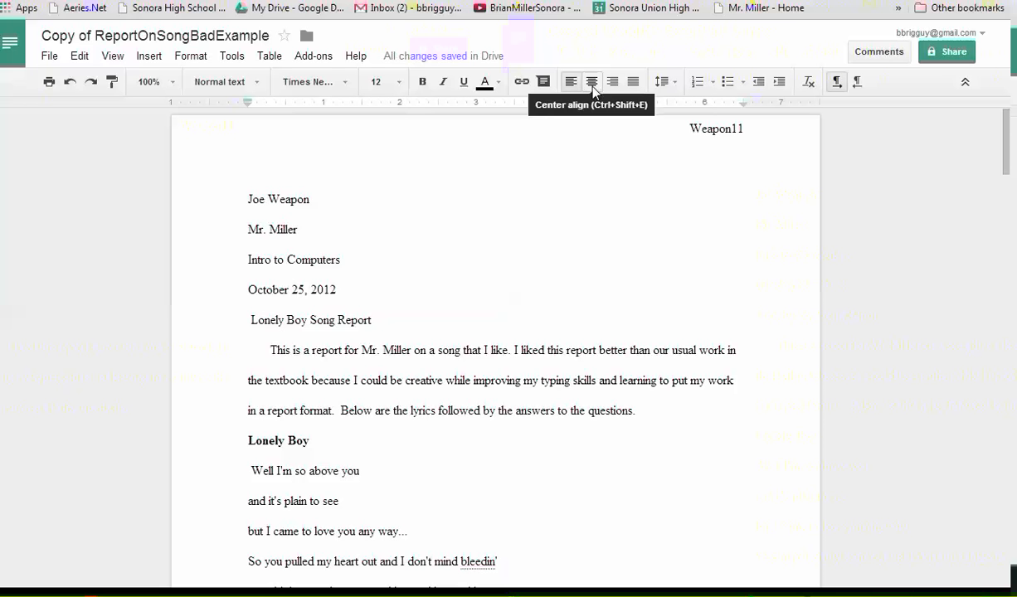
{"action": "left_click", "coordinate": [592, 82]}
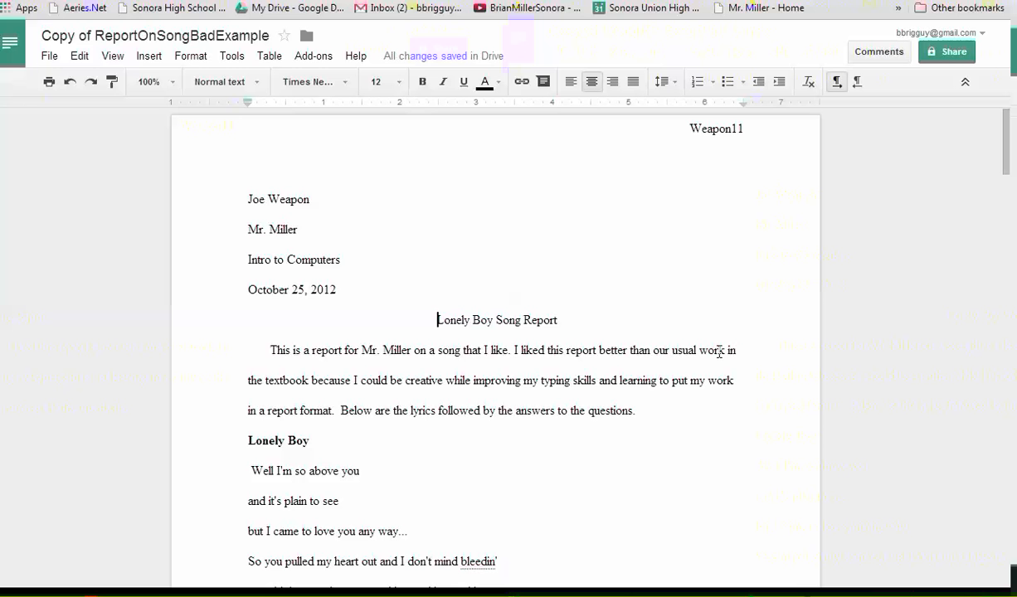
Insert "rrrr" before "better" in the introduction and remove the forced line break before "the textbook"
{"action": "left_click", "coordinate": [601, 350]}
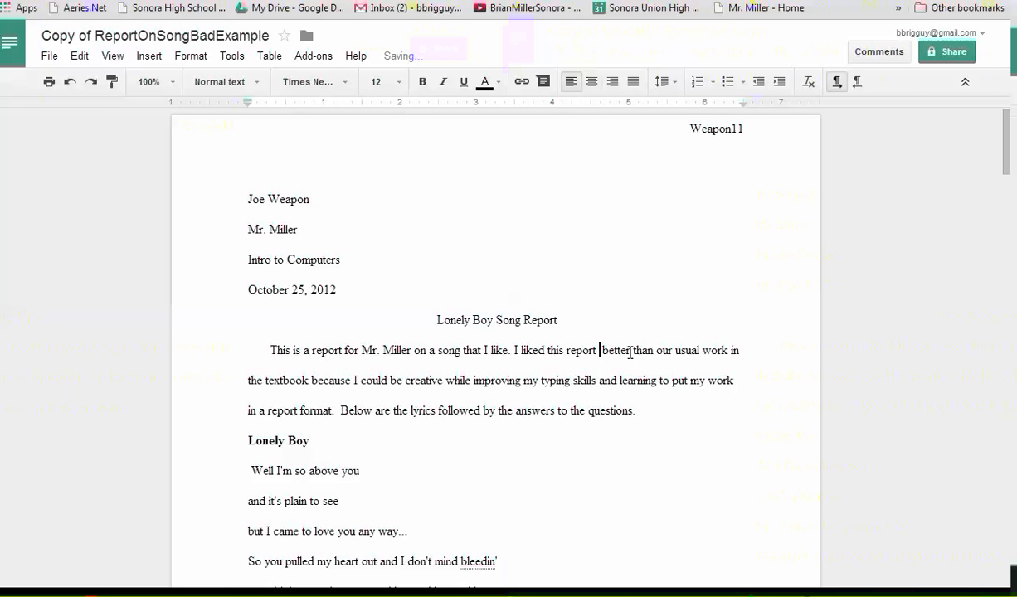
{"action": "type", "text": "rrrr"}
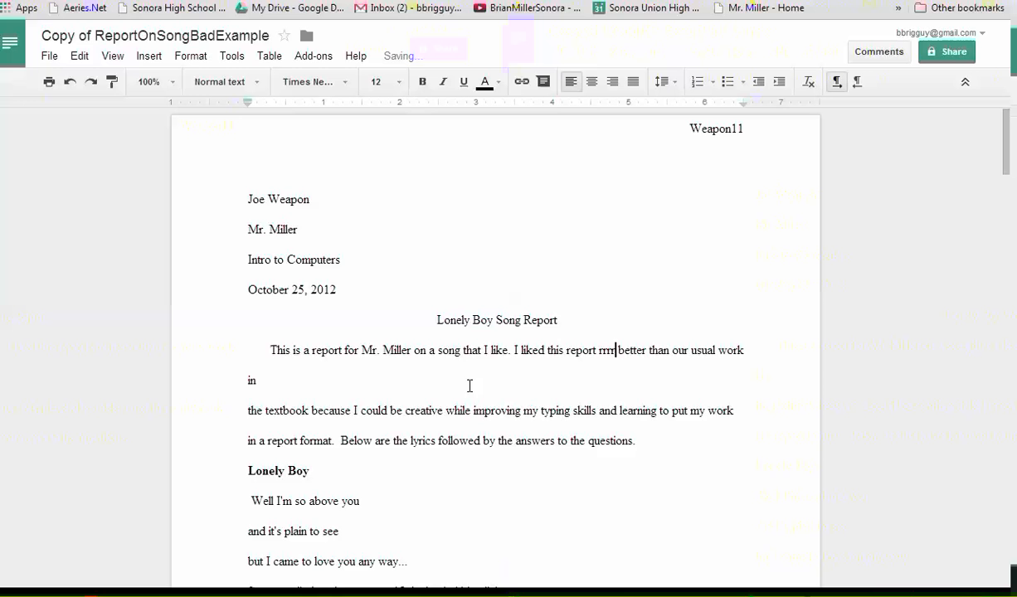
{"action": "left_click", "coordinate": [245, 410]}
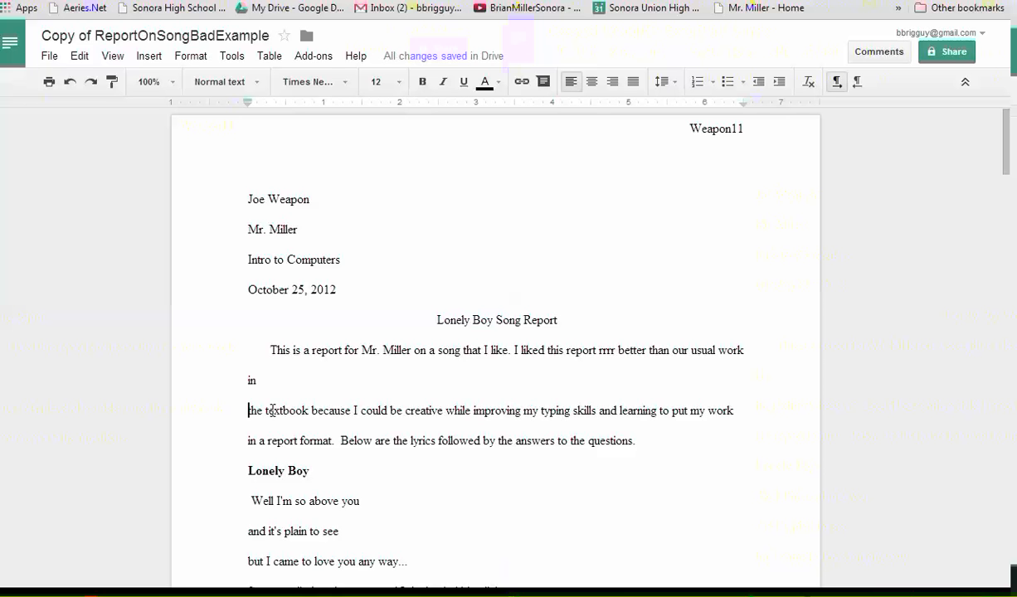
{"action": "key", "text": "BackSpace"}
{"action": "key", "text": "BackSpace"}
{"action": "key", "text": "BackSpace"}
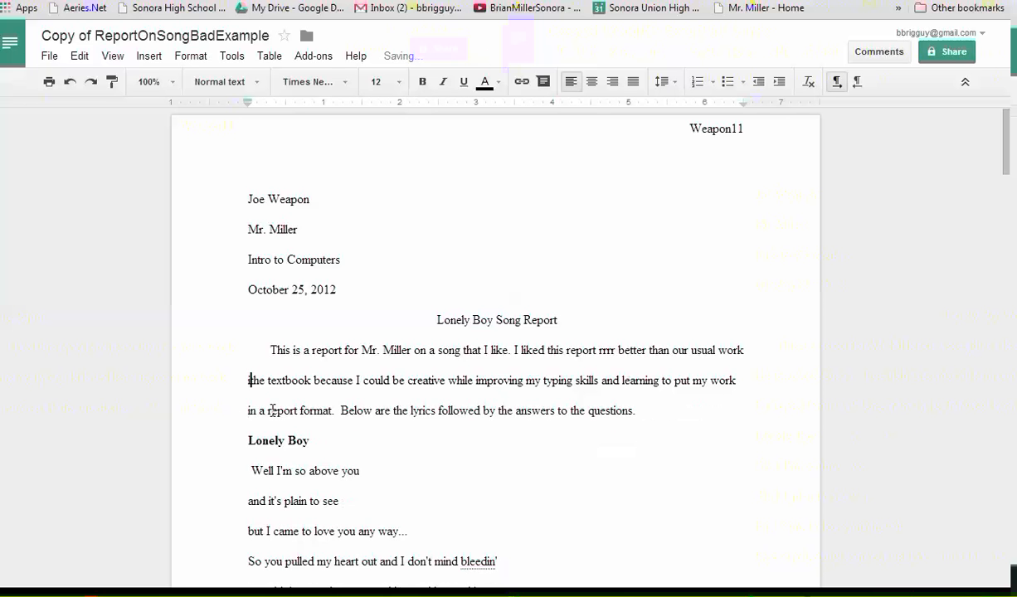
{"action": "type", "text": "i"}
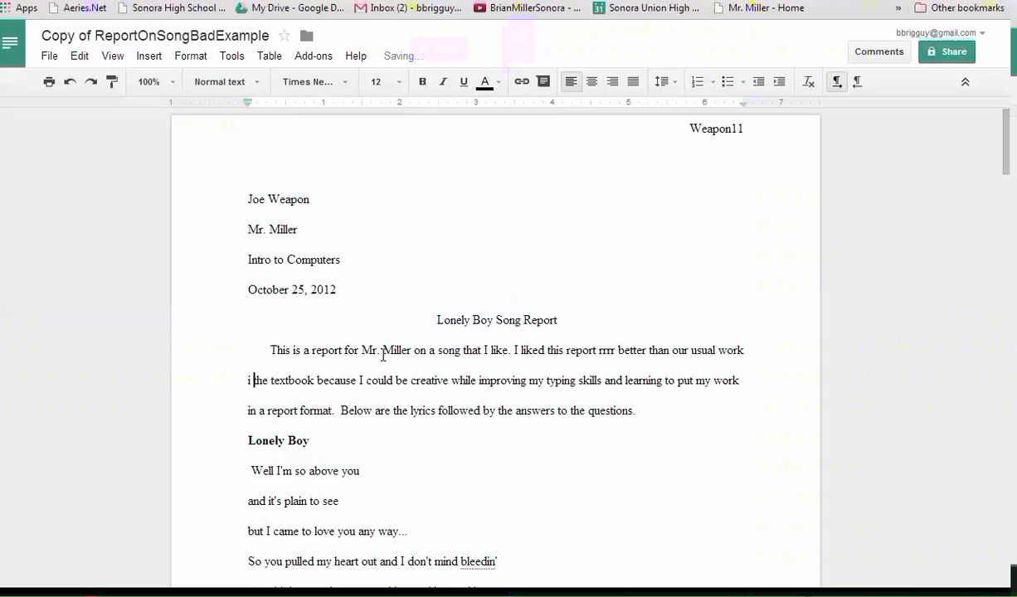
Add a blank line after the introduction and delete the spaces in front of its first line, keeping it separate from the title
{"action": "left_click", "coordinate": [637, 410]}
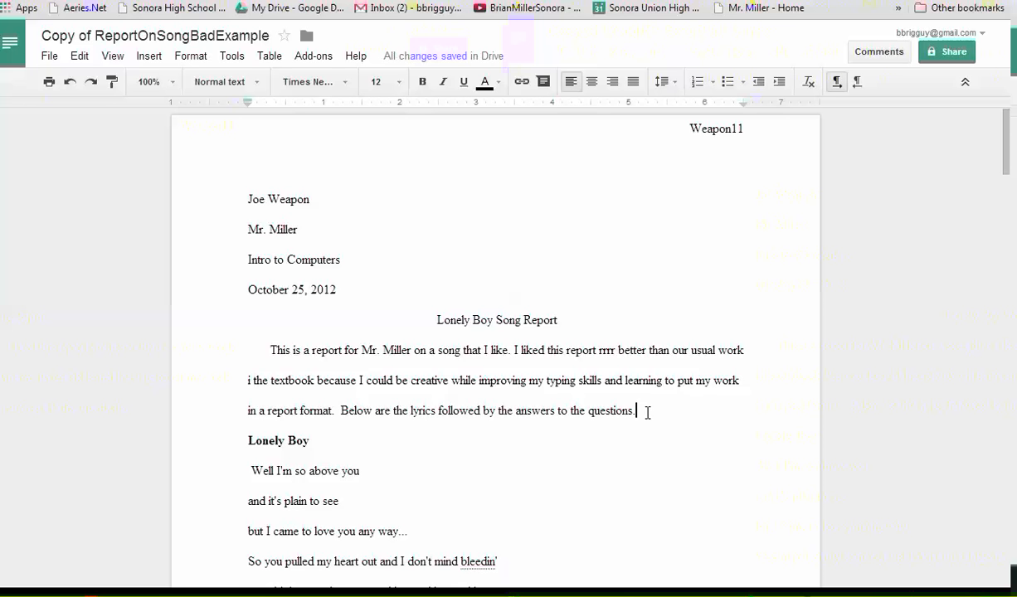
{"action": "key", "text": "Return"}
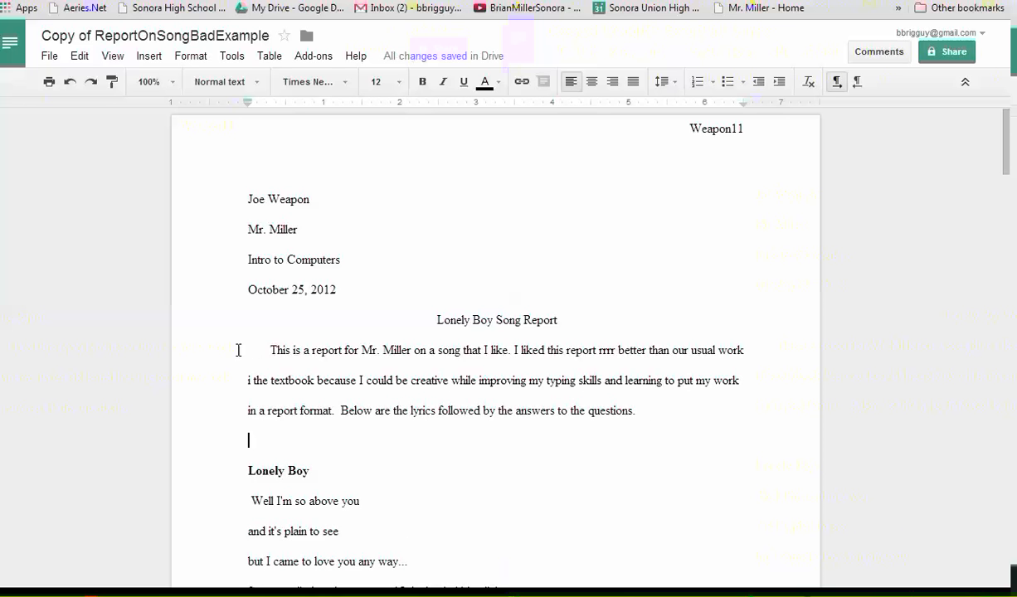
{"action": "left_click", "coordinate": [272, 352]}
{"action": "key", "text": "BackSpace"}
{"action": "key", "text": "BackSpace"}
{"action": "key", "text": "BackSpace"}
{"action": "key", "text": "BackSpace"}
{"action": "key", "text": "BackSpace"}
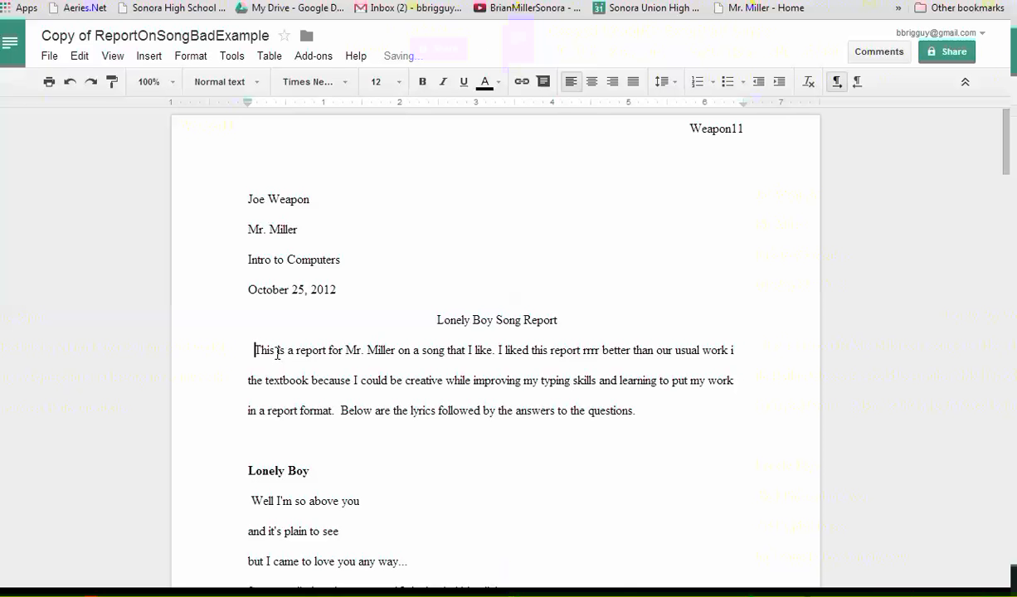
{"action": "key", "text": "BackSpace"}
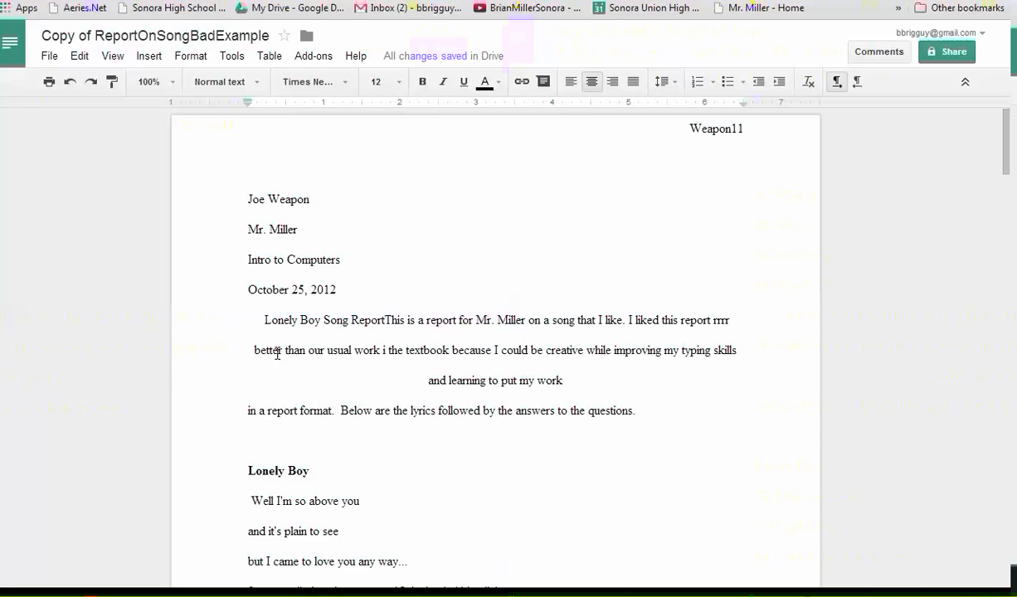
{"action": "key", "text": "Return"}
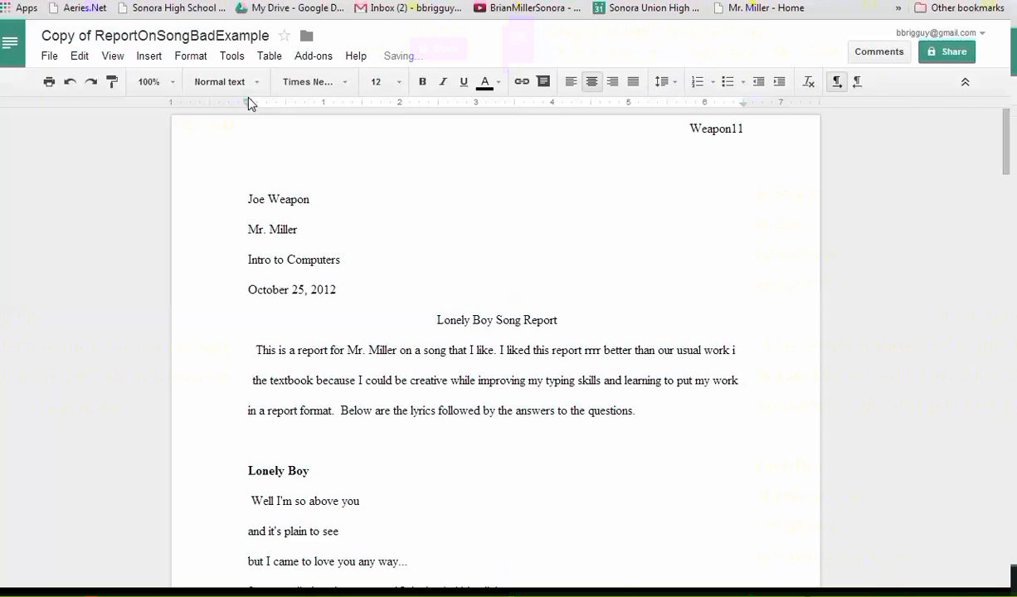
Set a first-line indent of half an inch for the introduction and join the line starting "in a report format" to it
{"action": "left_click_drag", "start_coordinate": [248, 103], "coordinate": [287, 107]}
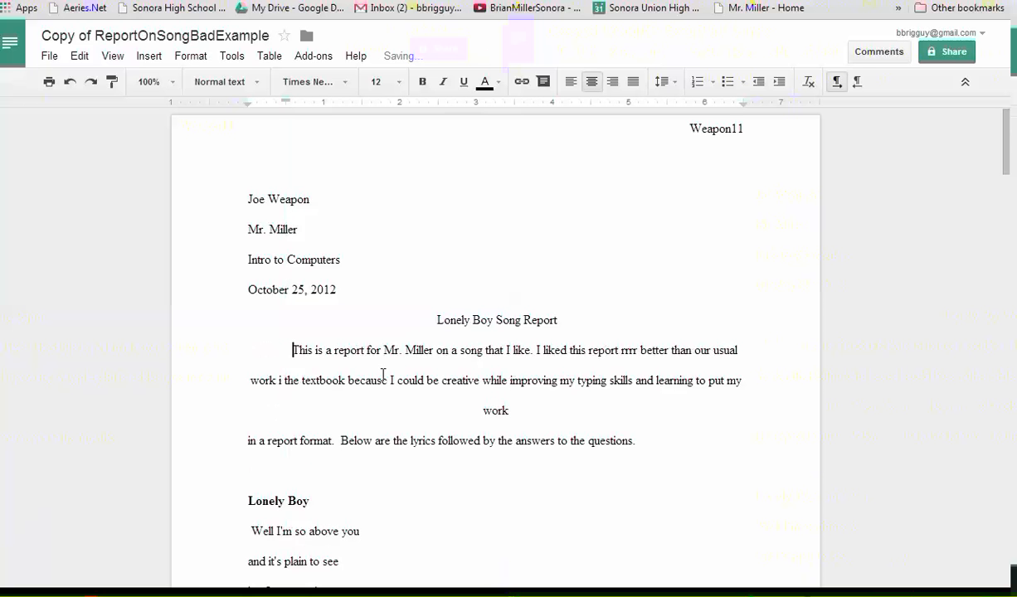
{"action": "left_click", "coordinate": [250, 440]}
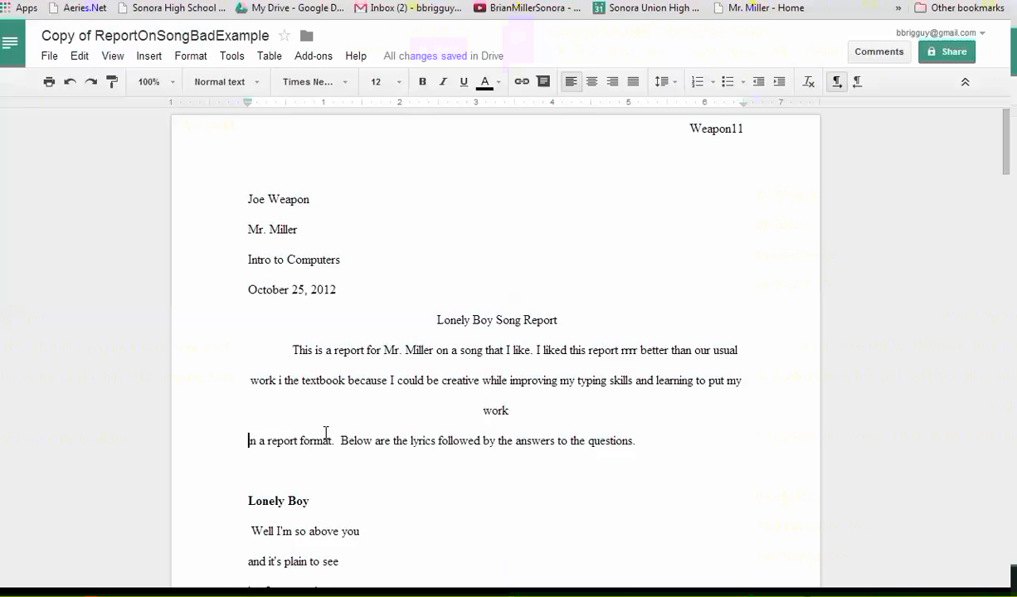
{"action": "key", "text": "BackSpace"}
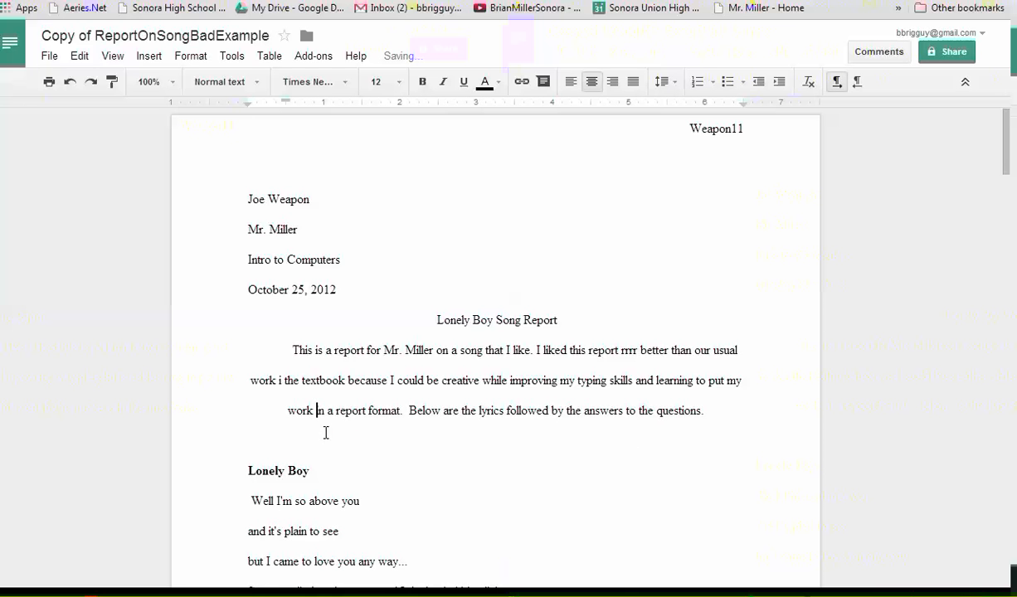
Add another blank line after the introduction and left-align the introductory paragraph
{"action": "left_click", "coordinate": [709, 410]}
{"action": "key", "text": "Return"}
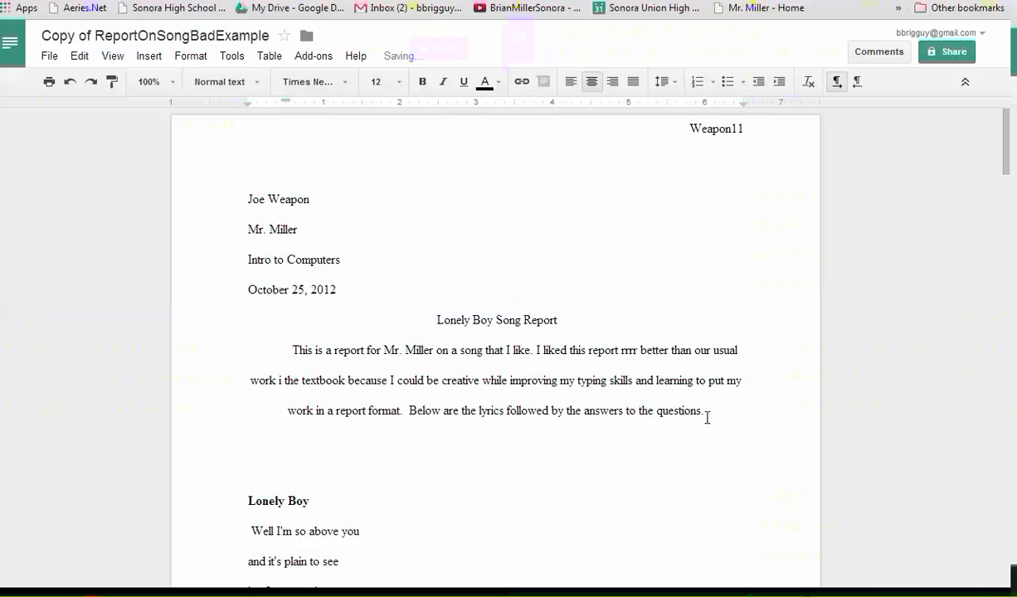
{"action": "left_click_drag", "start_coordinate": [547, 443], "coordinate": [290, 354]}
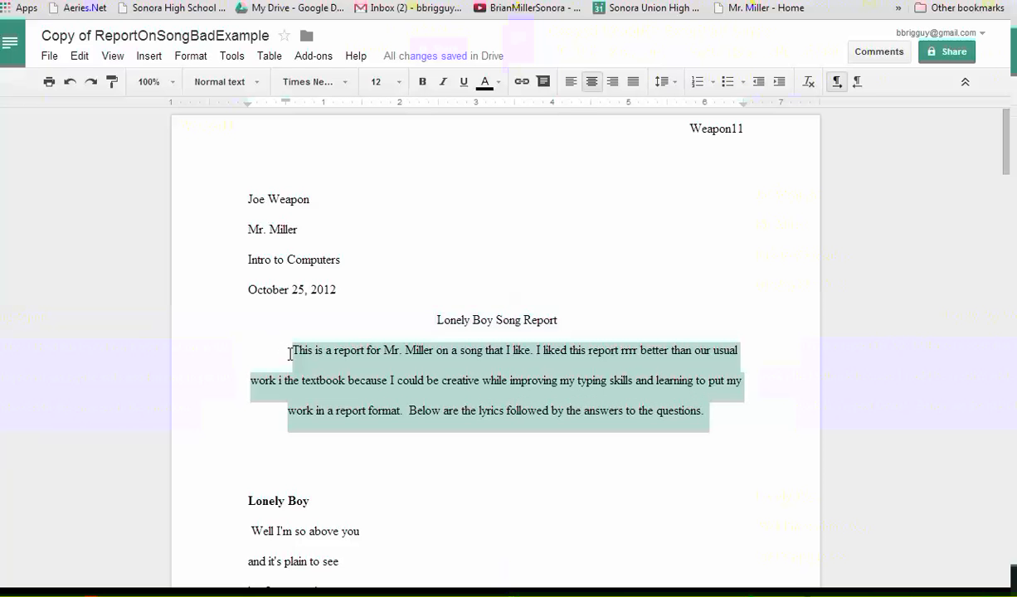
{"action": "left_click", "coordinate": [570, 82]}
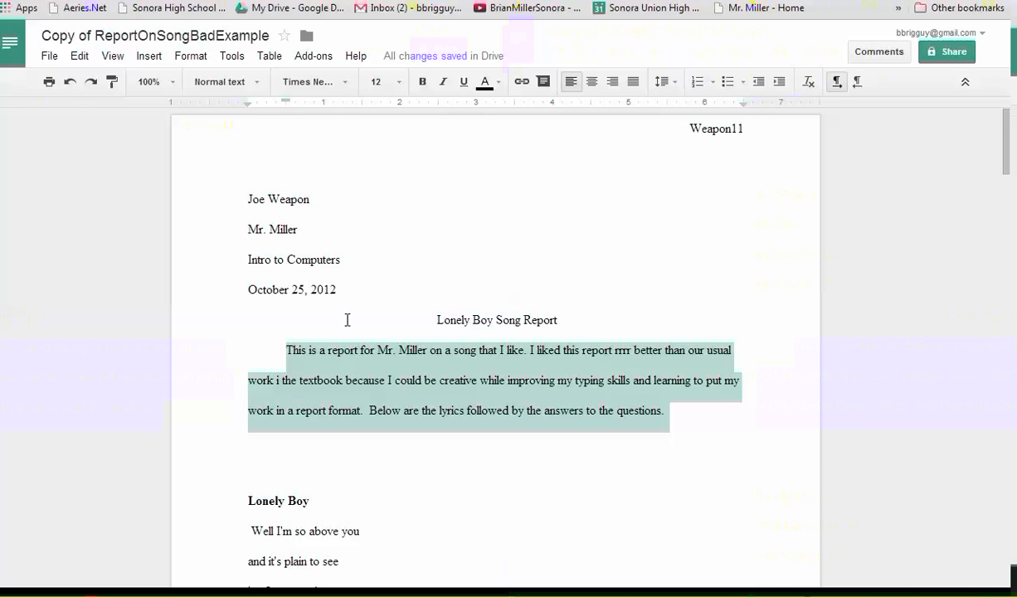
Try the automatic indent with filler text in a new paragraph below the introduction, and delete that text
{"action": "left_click", "coordinate": [686, 417]}
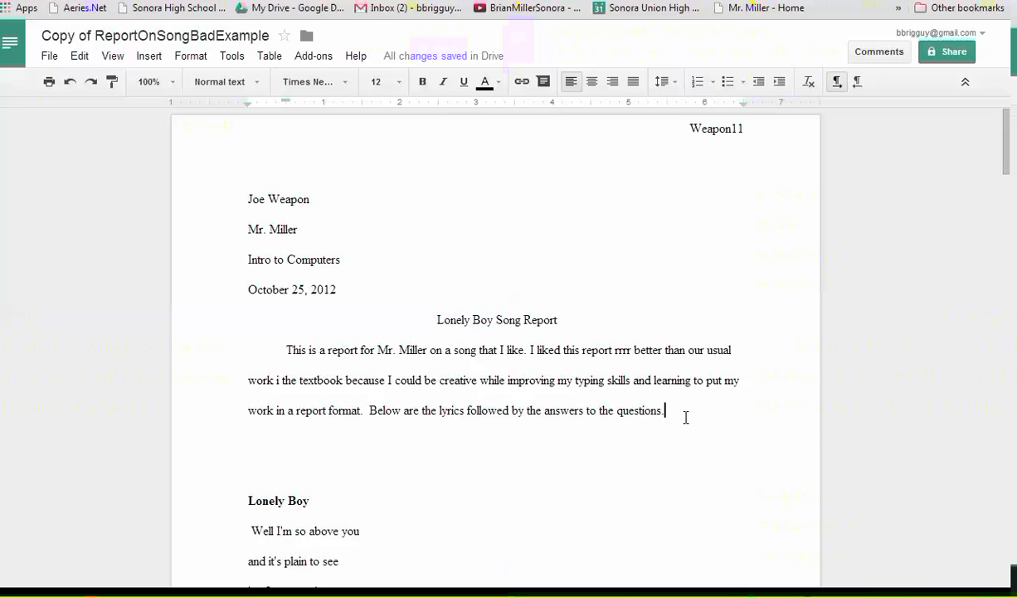
{"action": "key", "text": "Return"}
{"action": "type", "text": "I"}
{"action": "type", "text": "skjdf"}
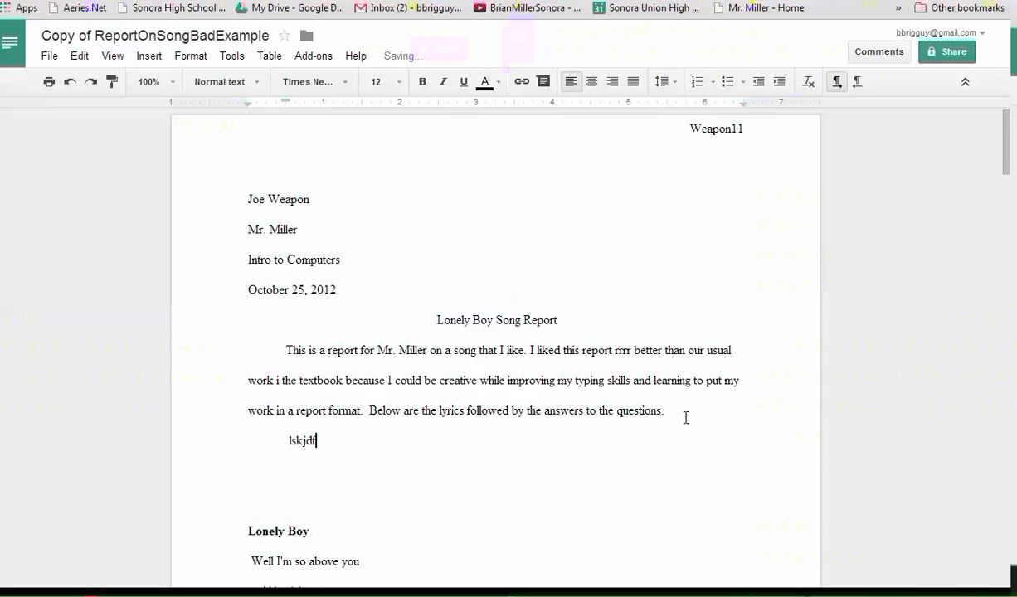
{"action": "type", "text": ";lksdjf ;laskdjf ;lsdkjf l;sdkjf l;sd"}
{"action": "left_click_drag", "start_coordinate": [469, 440], "coordinate": [282, 442]}
{"action": "key", "text": "BackSpace"}
In the first Works Cited entry, remove the manual line break and indent before "County Press"
{"action": "scroll", "coordinate": [363, 419], "scroll_direction": "down", "scroll_amount": 4}
{"action": "scroll", "coordinate": [375, 418], "scroll_direction": "down", "scroll_amount": 12}
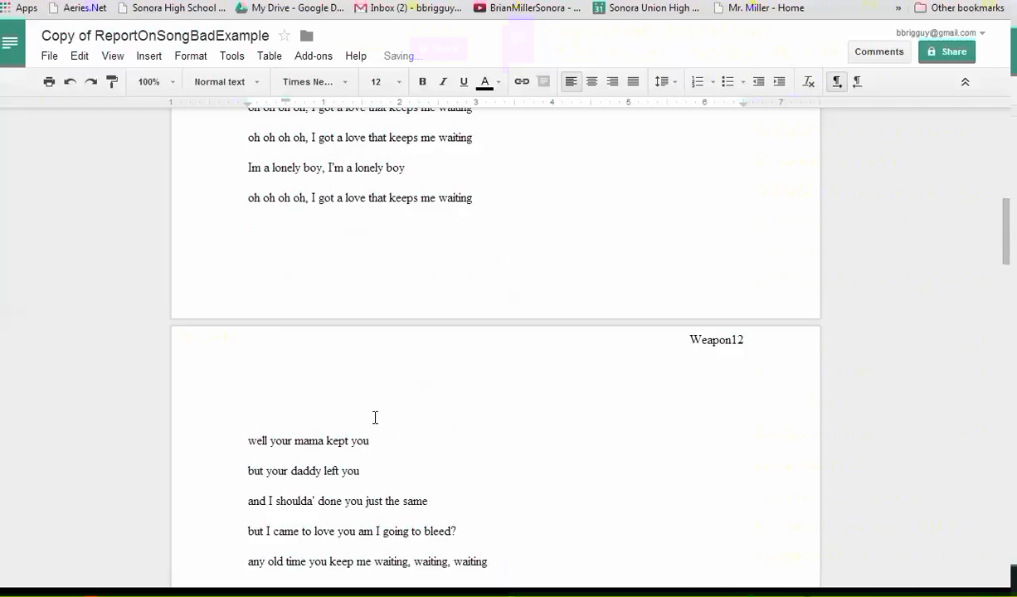
{"action": "scroll", "coordinate": [375, 418], "scroll_direction": "down", "scroll_amount": 10}
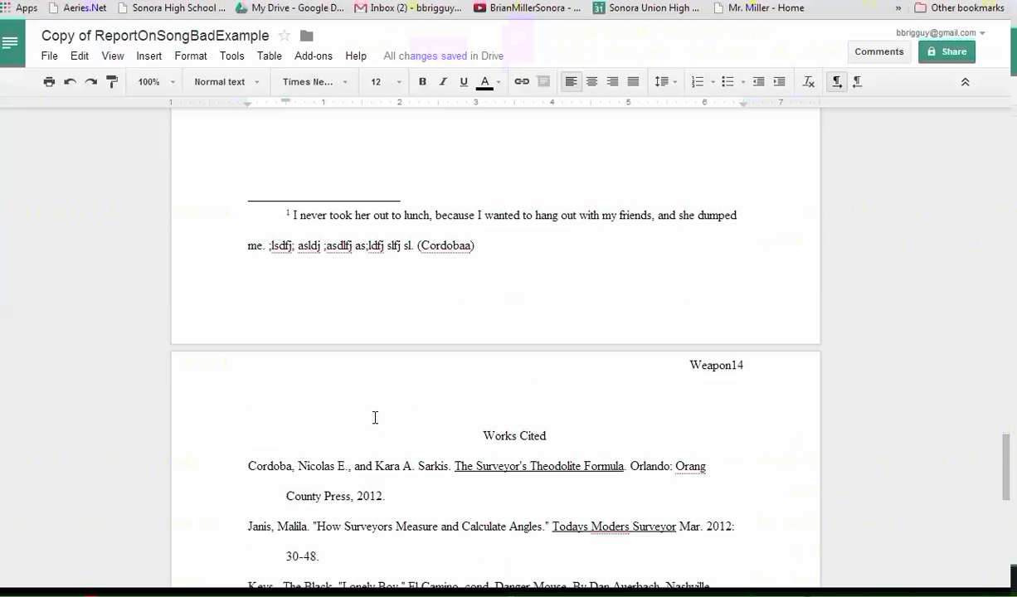
{"action": "scroll", "coordinate": [375, 417], "scroll_direction": "down", "scroll_amount": 2}
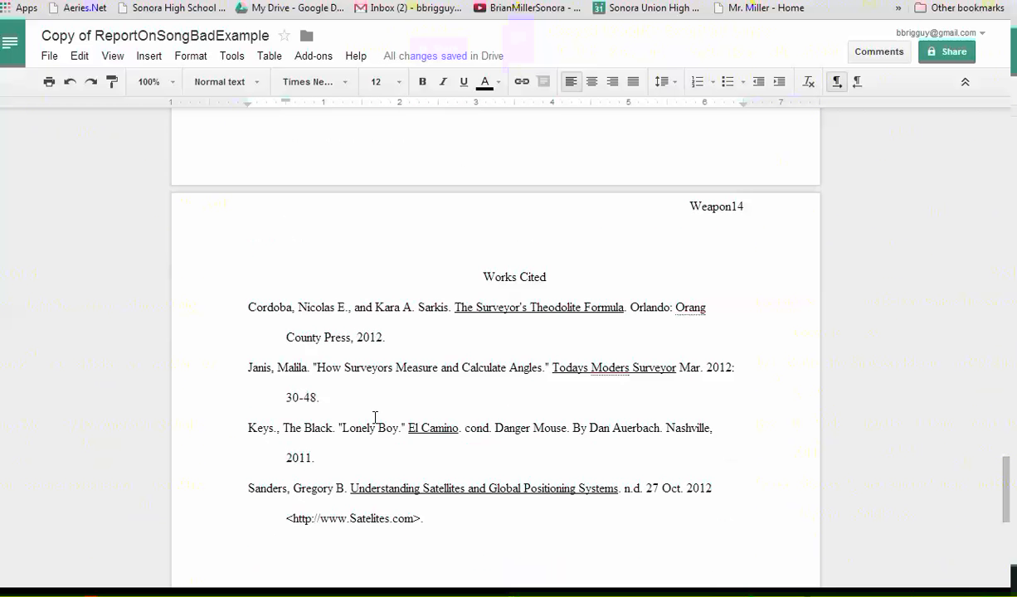
{"action": "left_click", "coordinate": [709, 312]}
{"action": "left_click", "coordinate": [340, 338]}
{"action": "left_click", "coordinate": [287, 337]}
{"action": "key", "text": "BackSpace"}
{"action": "key", "text": "BackSpace"}
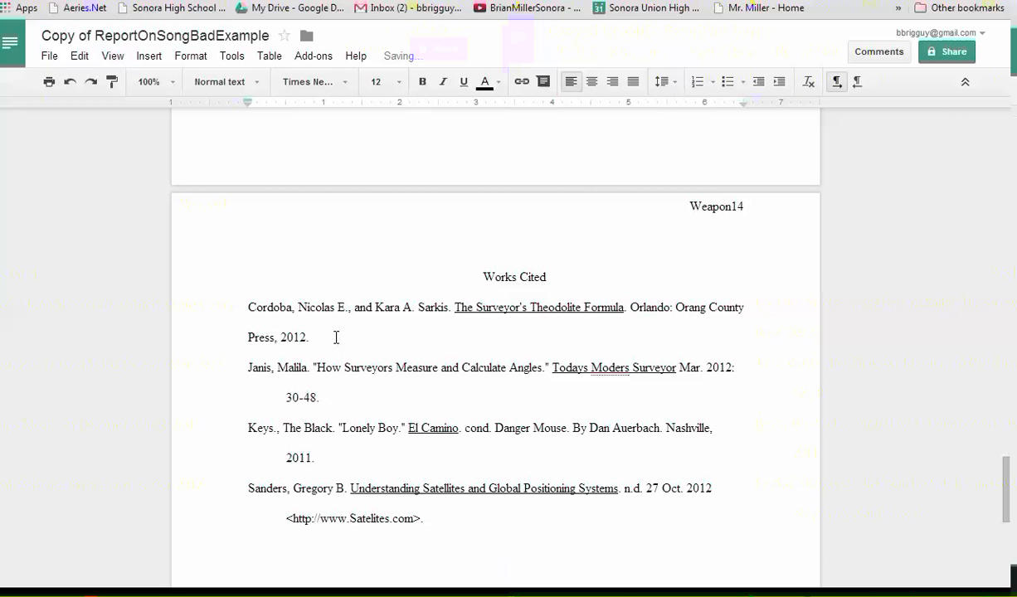
Give the first Works Cited entry a hanging indent of about half an inch and insert "kjhsdl kfjhasd lfkjhsd lfkjh asd" before "Orlando"
{"action": "triple_click", "coordinate": [244, 308]}
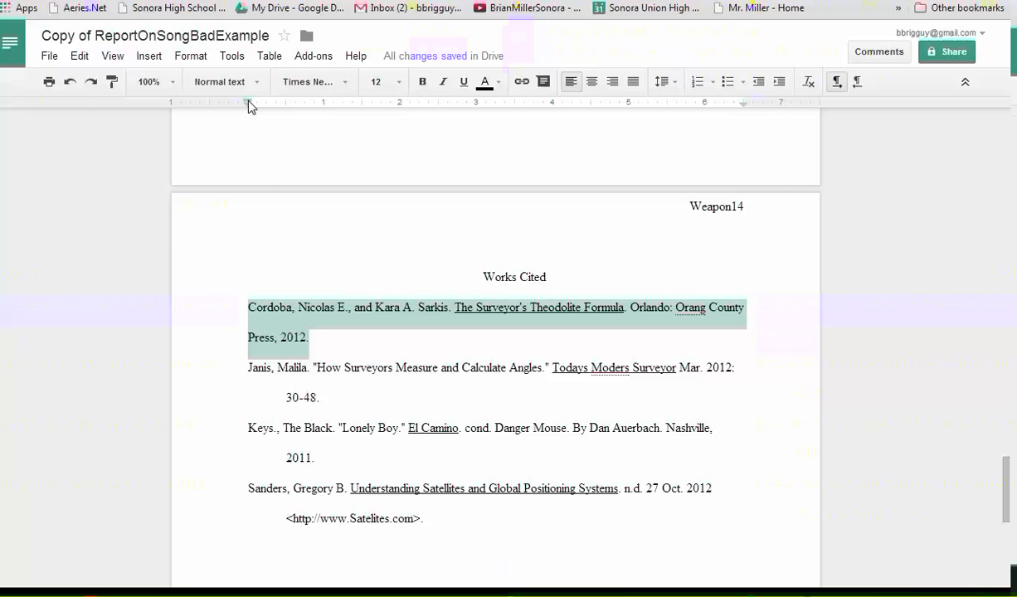
{"action": "mouse_move", "coordinate": [248, 103]}
{"action": "left_mouse_down"}
{"action": "mouse_move", "coordinate": [292, 114]}
{"action": "mouse_move", "coordinate": [274, 104]}
{"action": "mouse_move", "coordinate": [247, 109]}
{"action": "left_mouse_up"}
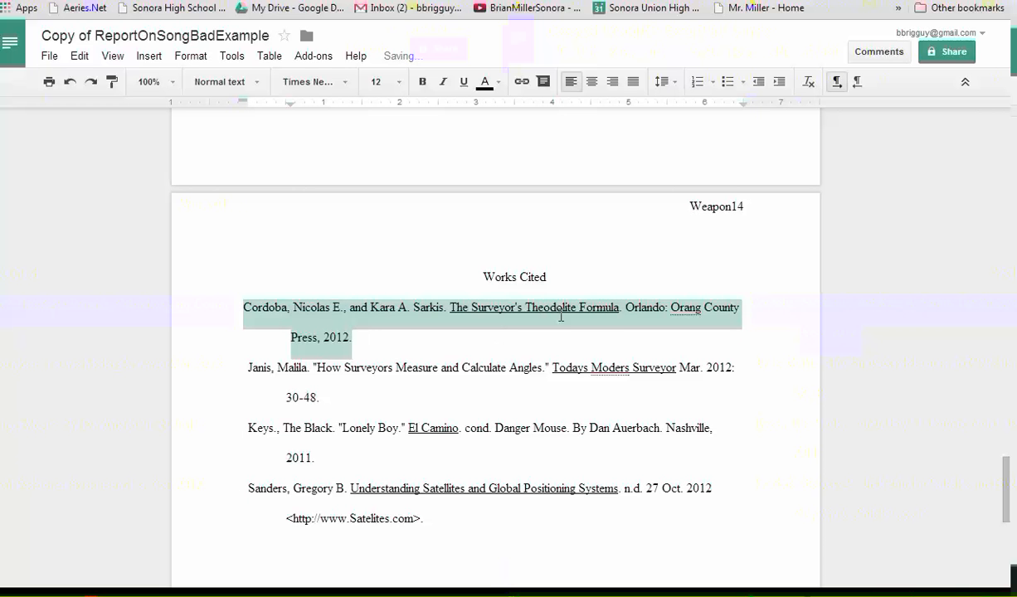
{"action": "left_click", "coordinate": [626, 309]}
{"action": "type", "text": "kjhsdl kfjhasd lfkjhsd lfkjh asd"}
Insert filler text after "How Surveyors" in the second Works Cited entry
{"action": "left_click", "coordinate": [313, 400]}
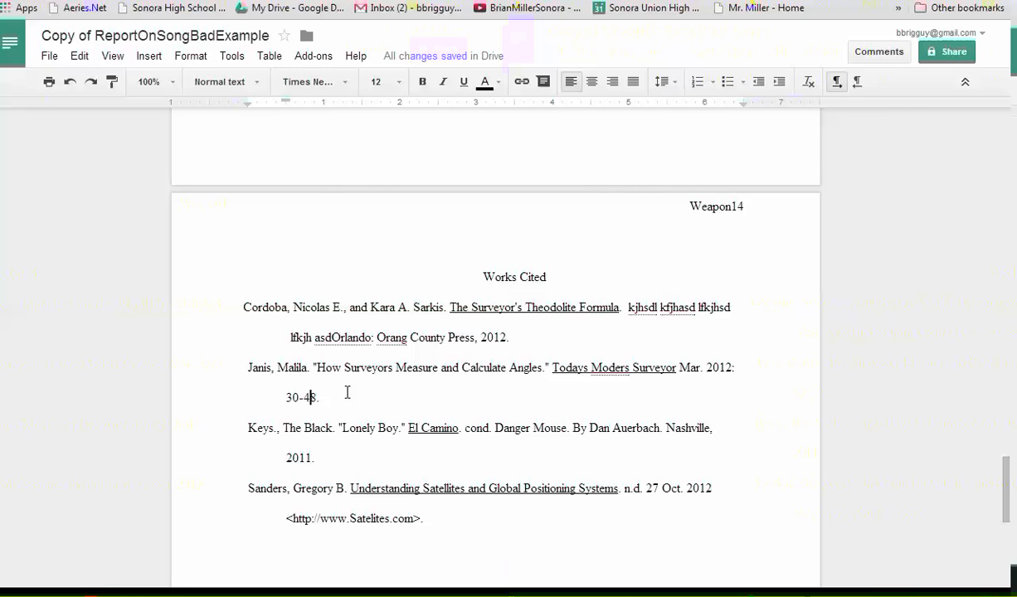
{"action": "left_click", "coordinate": [395, 370]}
{"action": "type", "text": "lkj"}
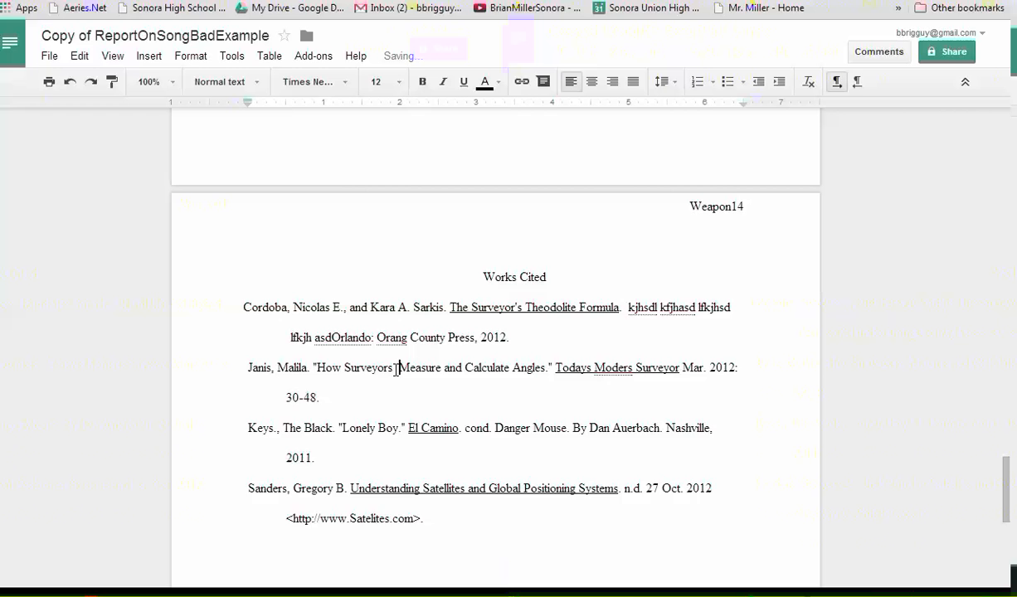
{"action": "type", "text": "sd;ljkfasd;lfkj"}
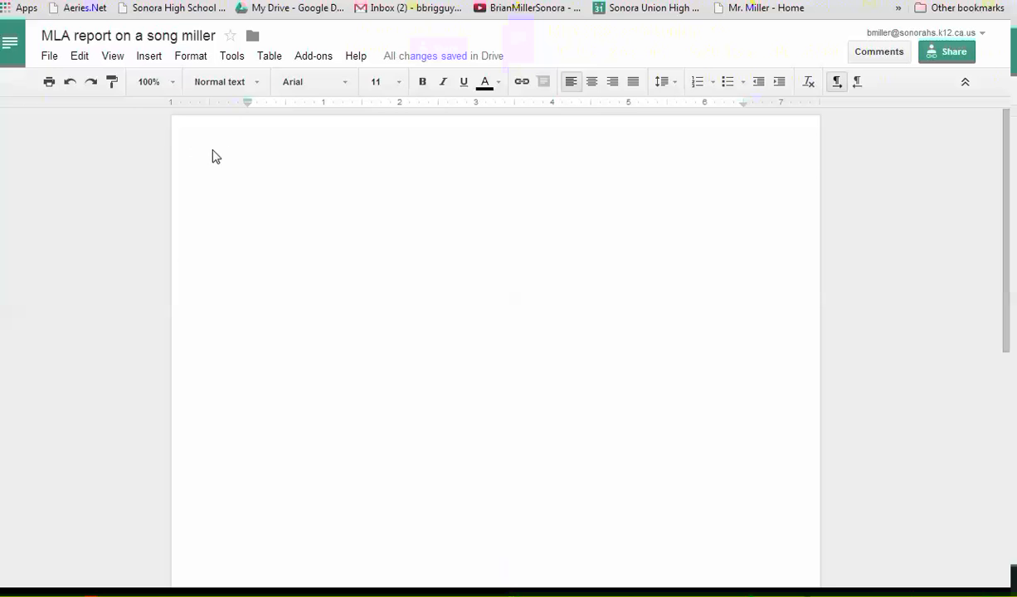
Check in the page setup of the blank MLA song report that all four margins are 1 inch, and accept the settings
{"action": "left_click", "coordinate": [50, 58]}
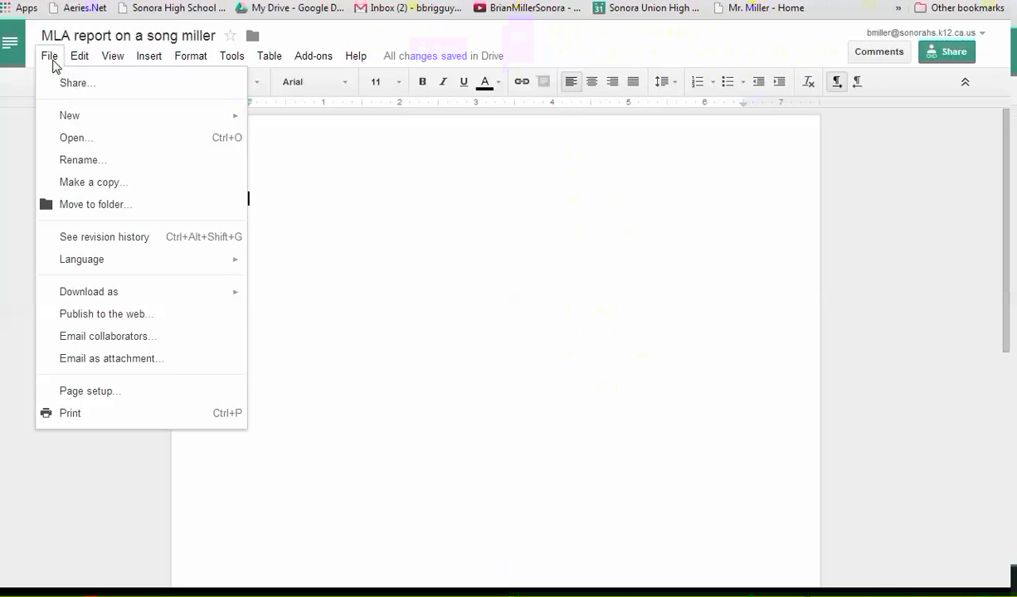
{"action": "left_click", "coordinate": [87, 392]}
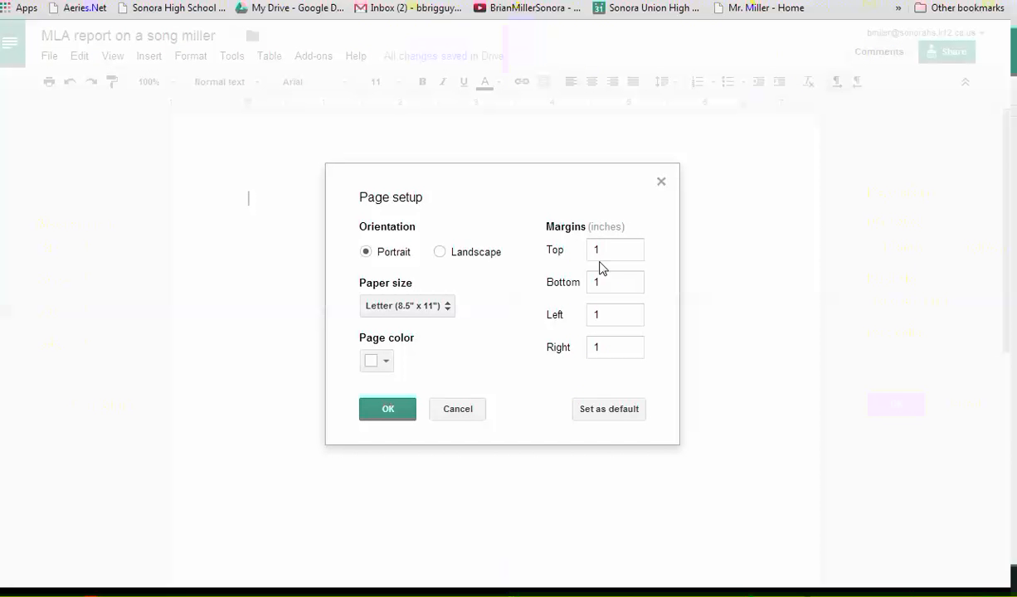
{"action": "left_click", "coordinate": [387, 410]}
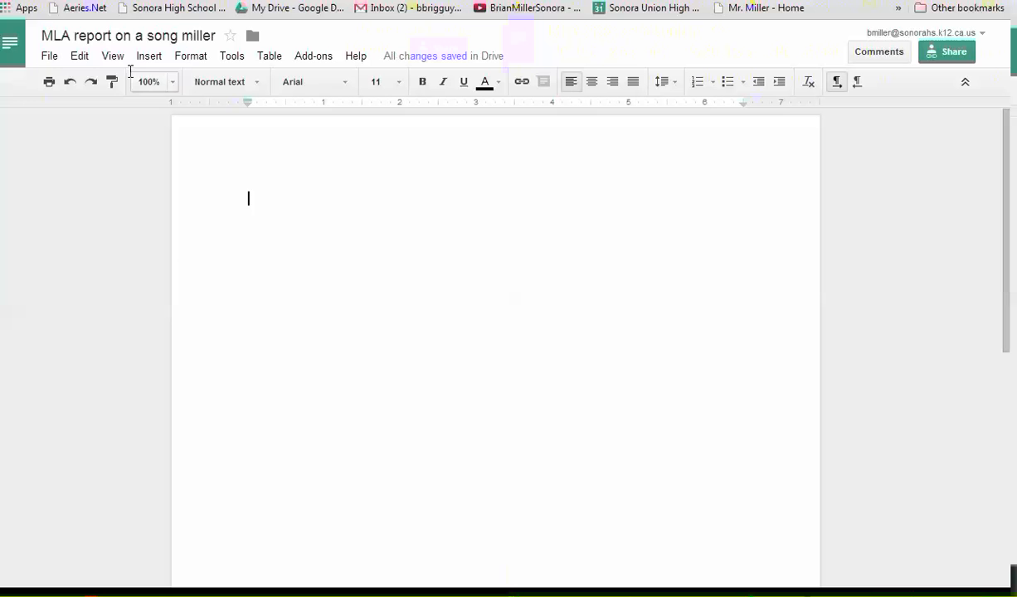
Set the line spacing of the blank report to double
{"action": "left_click", "coordinate": [190, 60]}
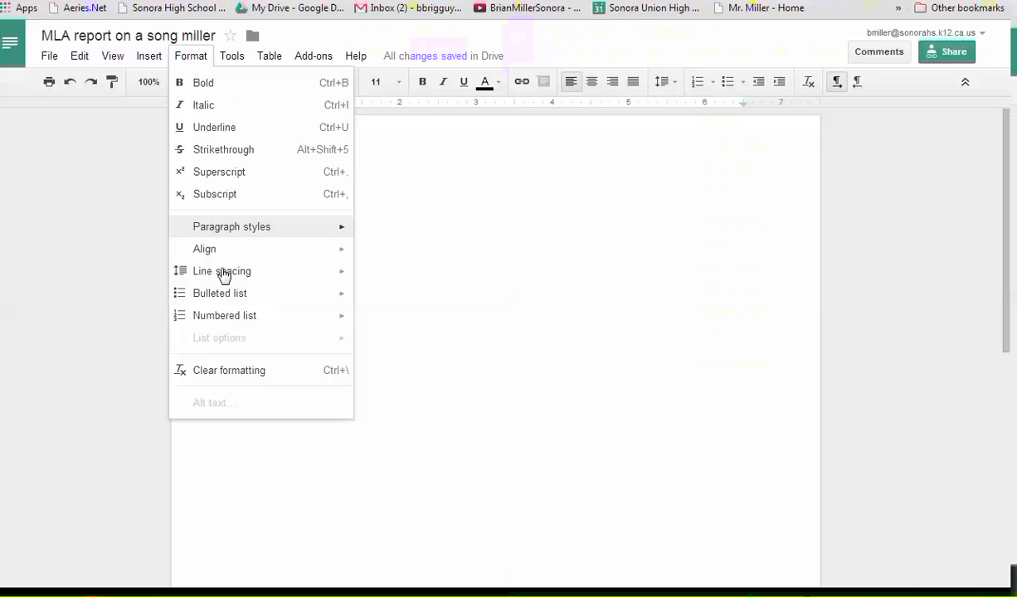
{"action": "mouse_move", "coordinate": [226, 278]}
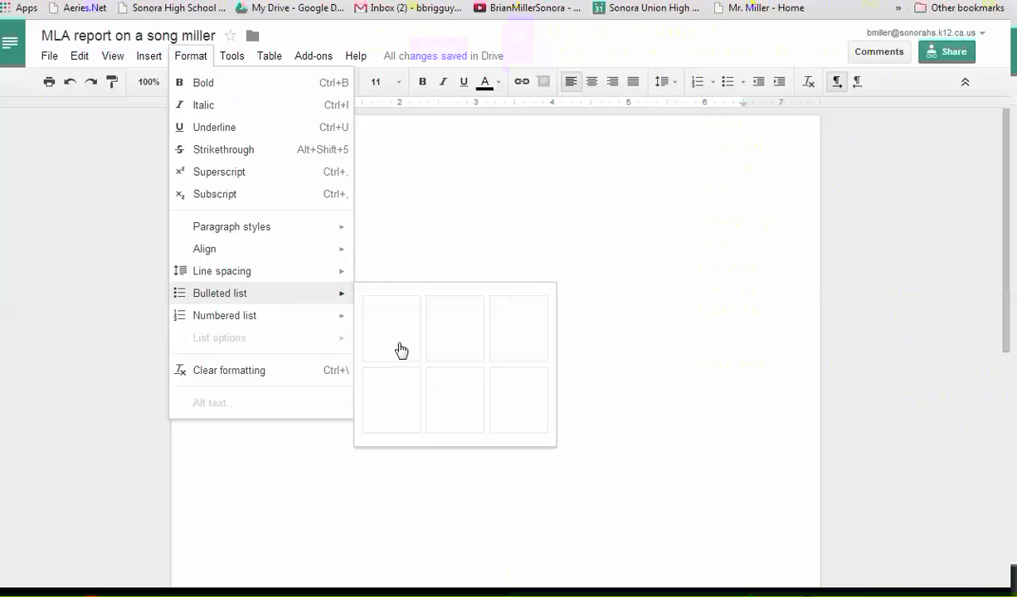
{"action": "mouse_move", "coordinate": [319, 272]}
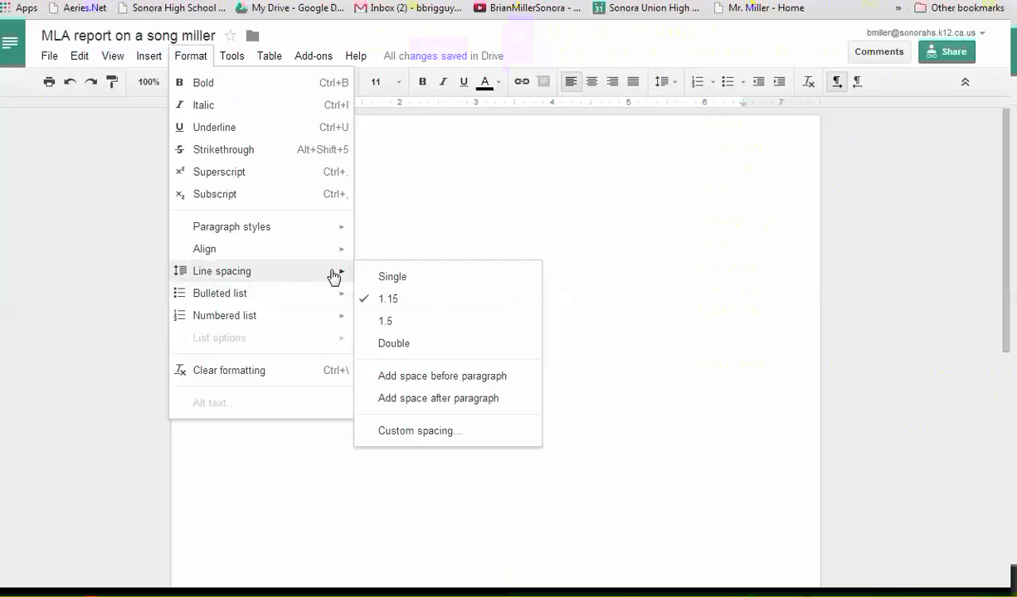
{"action": "left_click", "coordinate": [395, 345]}
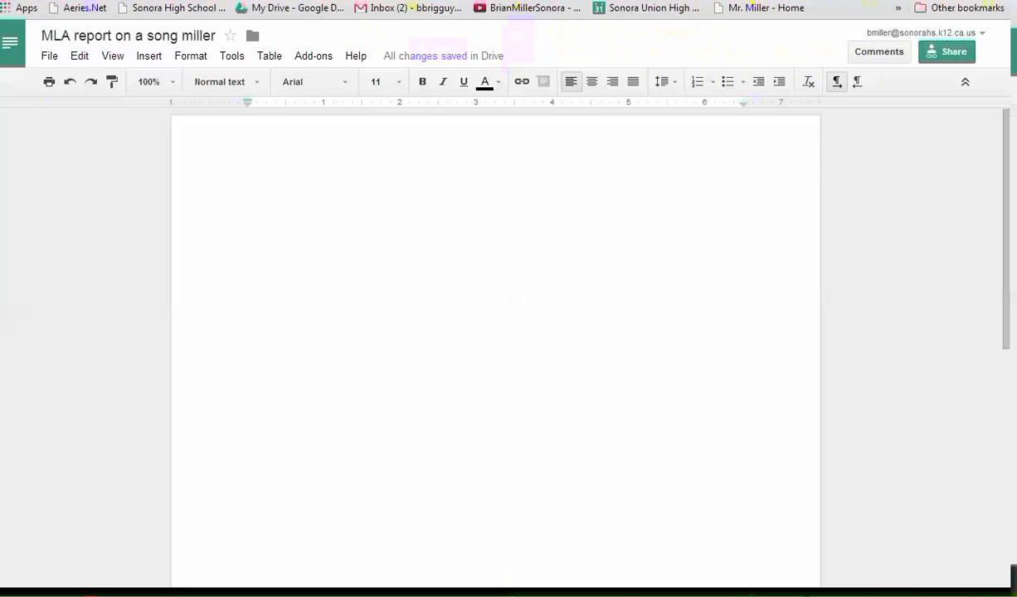
Enter the MLA heading with the student's name, teacher's name, "Intro to Computers" and "October 25, 2012", and format it in Times New Roman 12
{"action": "key", "text": "ctrl+a"}
{"action": "type", "text": "Joe Weapon Mr. Miller Intro to Computers October 25, 2012"}
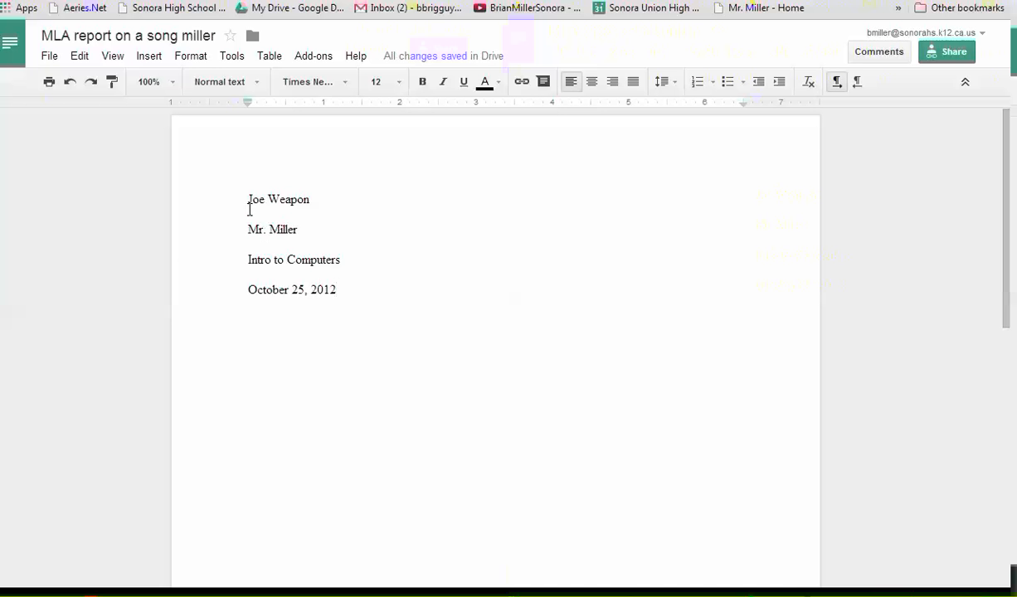
{"action": "left_click_drag", "start_coordinate": [250, 200], "coordinate": [363, 291]}
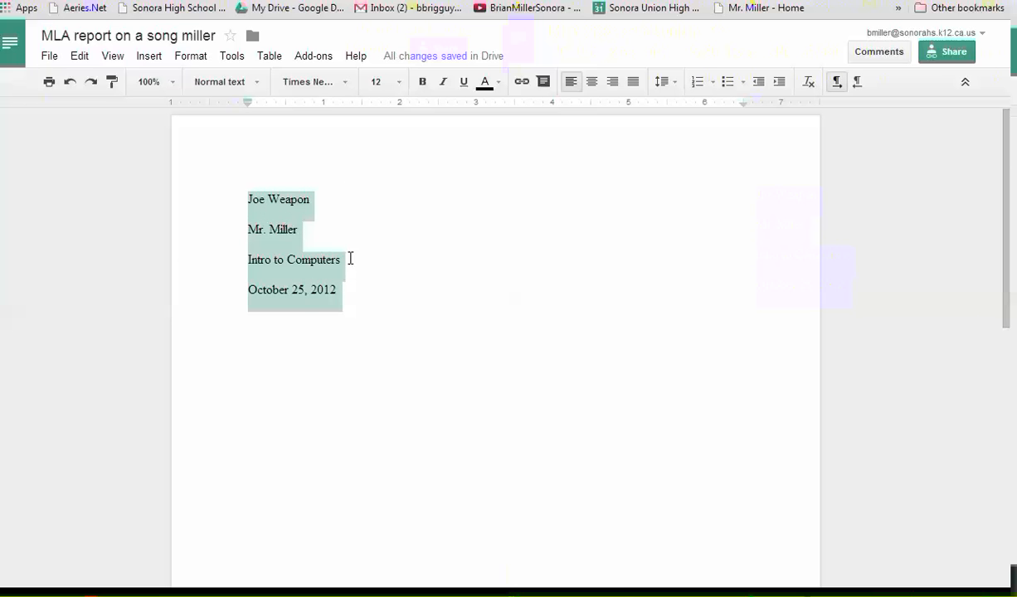
{"action": "left_click", "coordinate": [346, 84]}
{"action": "left_click", "coordinate": [347, 131]}
{"action": "left_click", "coordinate": [399, 82]}
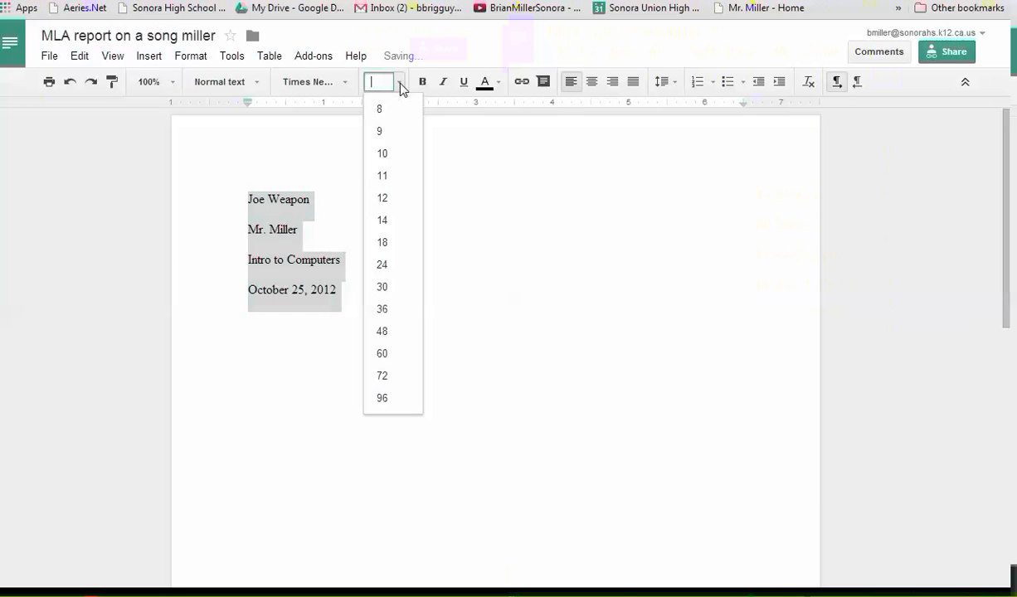
{"action": "left_click", "coordinate": [386, 199]}
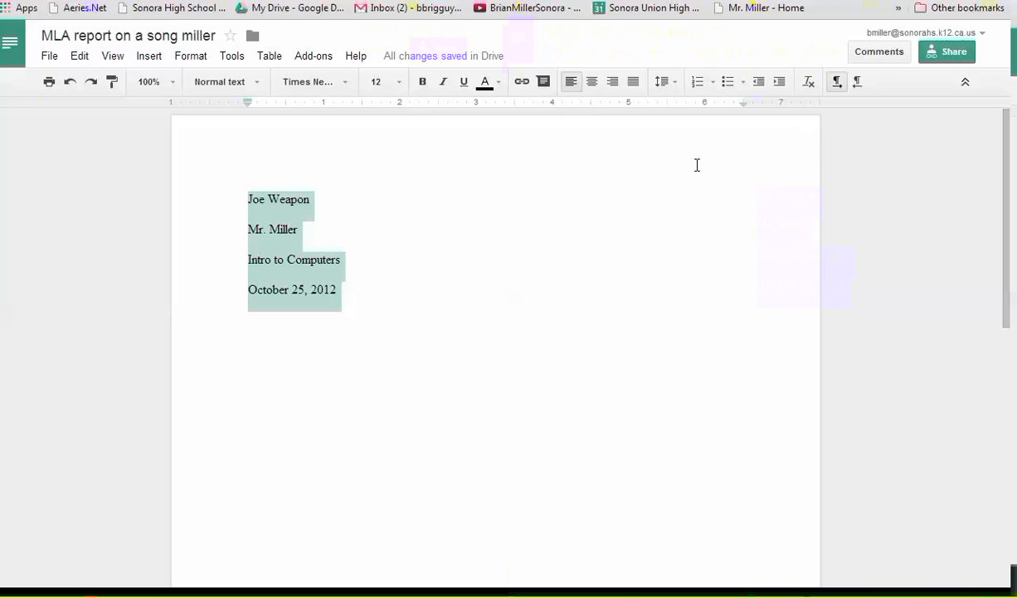
Add a right-aligned page header containing the last name followed by an automatic page number
{"action": "left_click", "coordinate": [146, 58]}
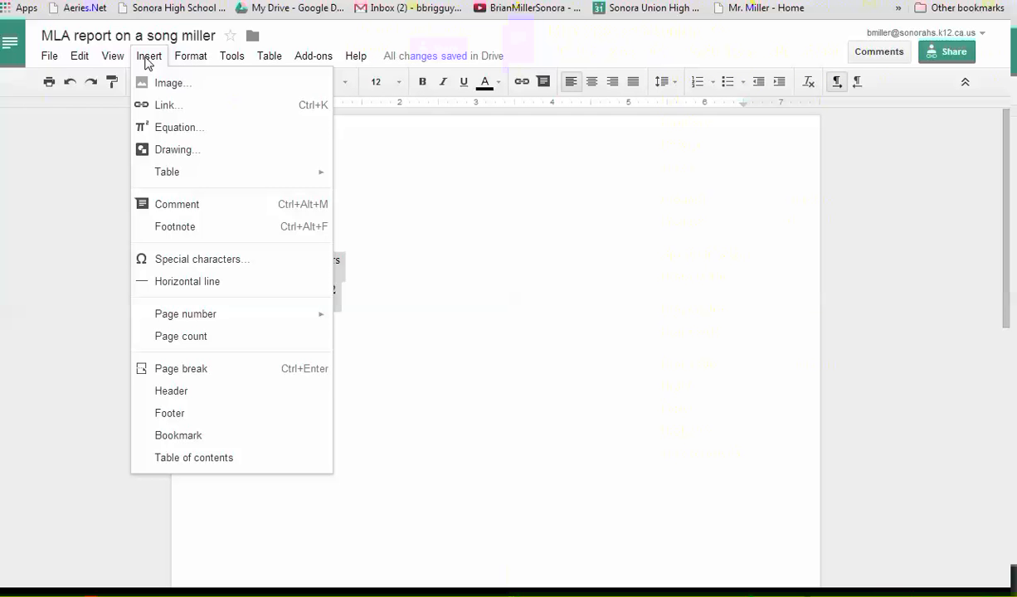
{"action": "left_click", "coordinate": [174, 392]}
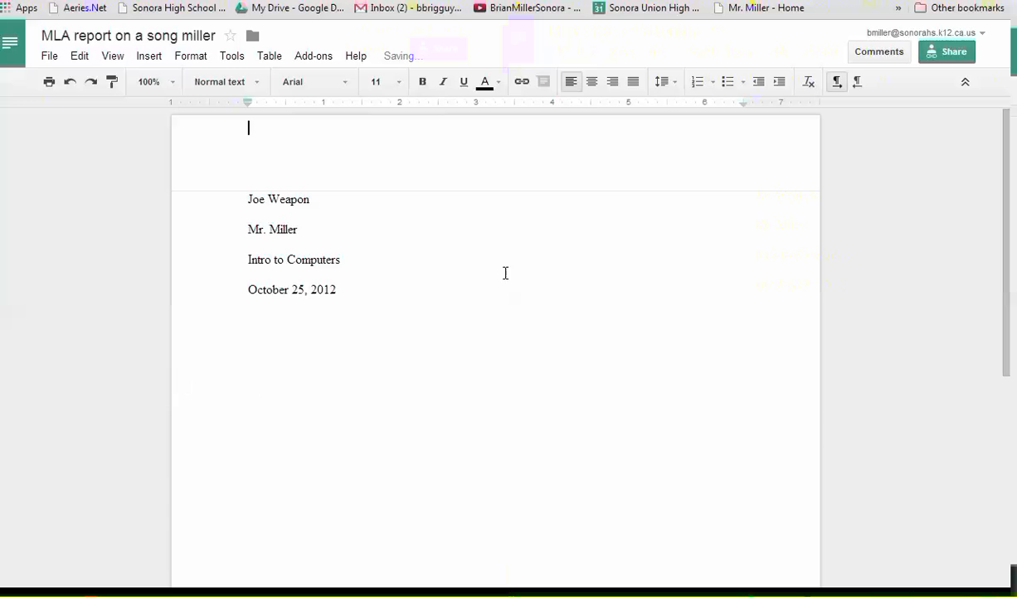
{"action": "left_click", "coordinate": [612, 82]}
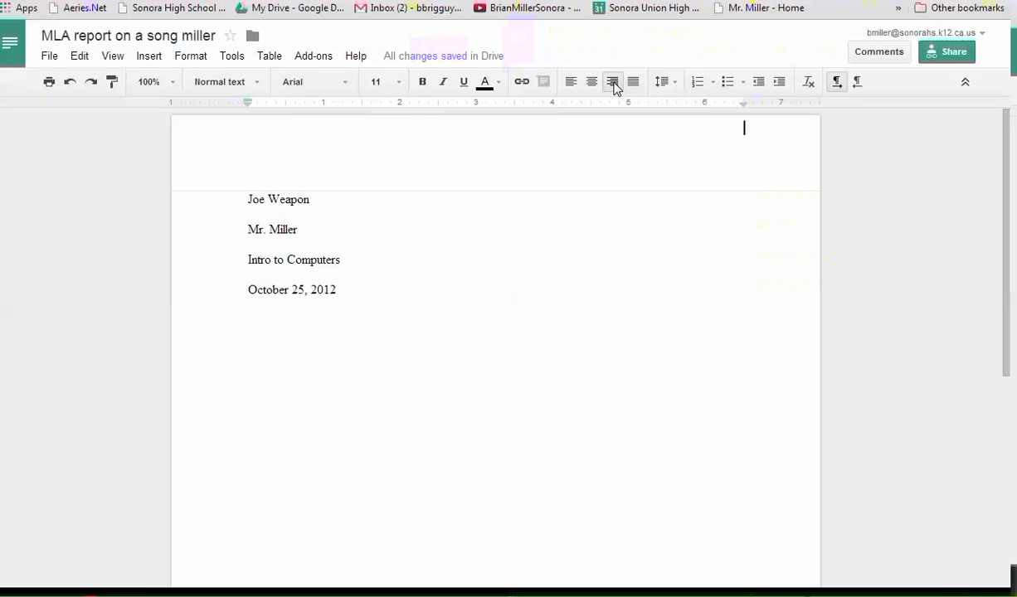
{"action": "type", "text": "Miller"}
{"action": "left_click", "coordinate": [149, 56]}
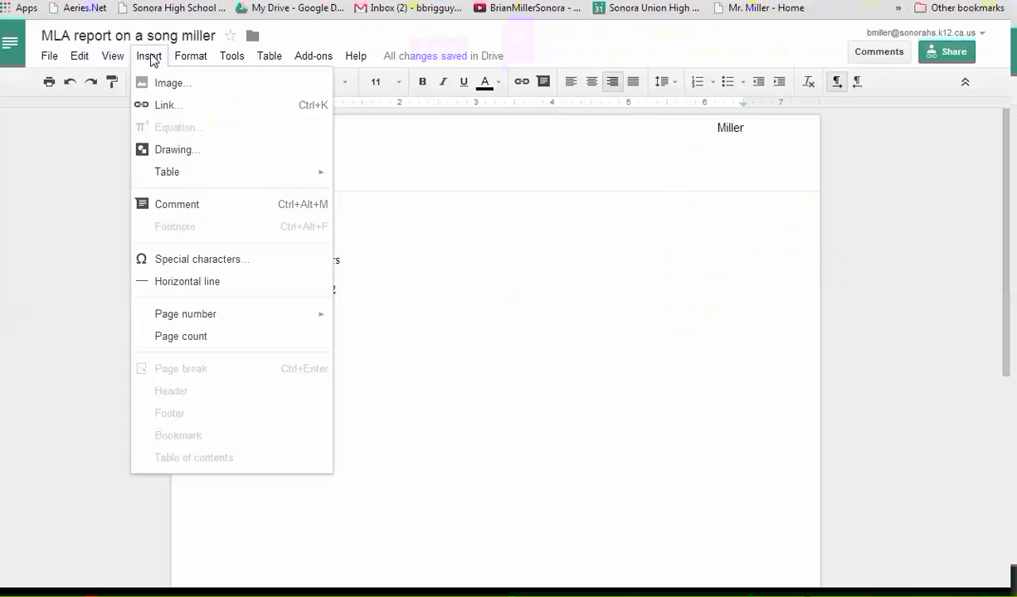
{"action": "mouse_move", "coordinate": [294, 314]}
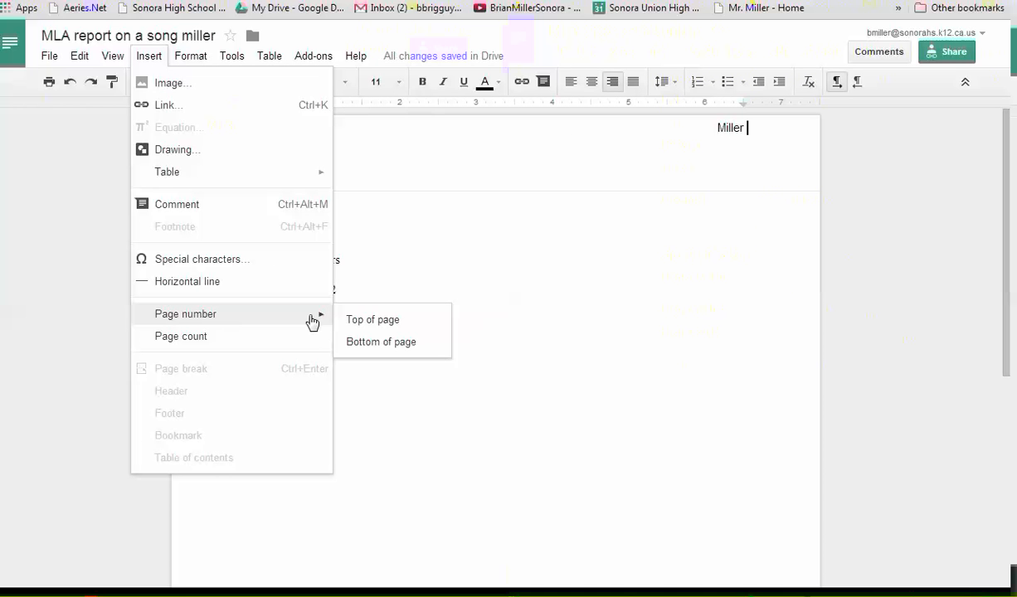
{"action": "left_click", "coordinate": [369, 321]}
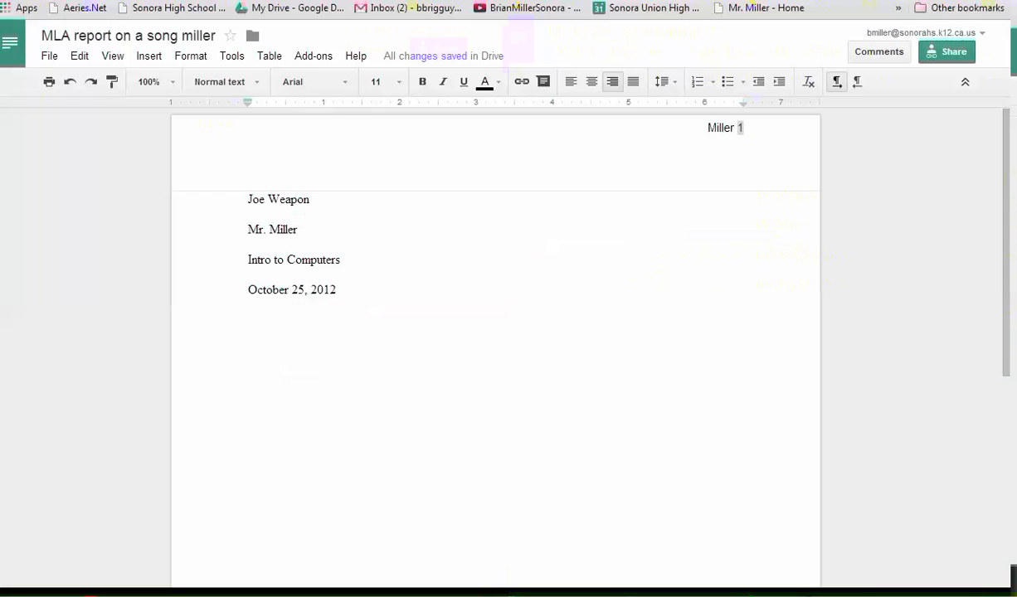
Add the centered title "Lonely Boy Song Report" on a new line below the date
{"action": "left_click", "coordinate": [365, 295]}
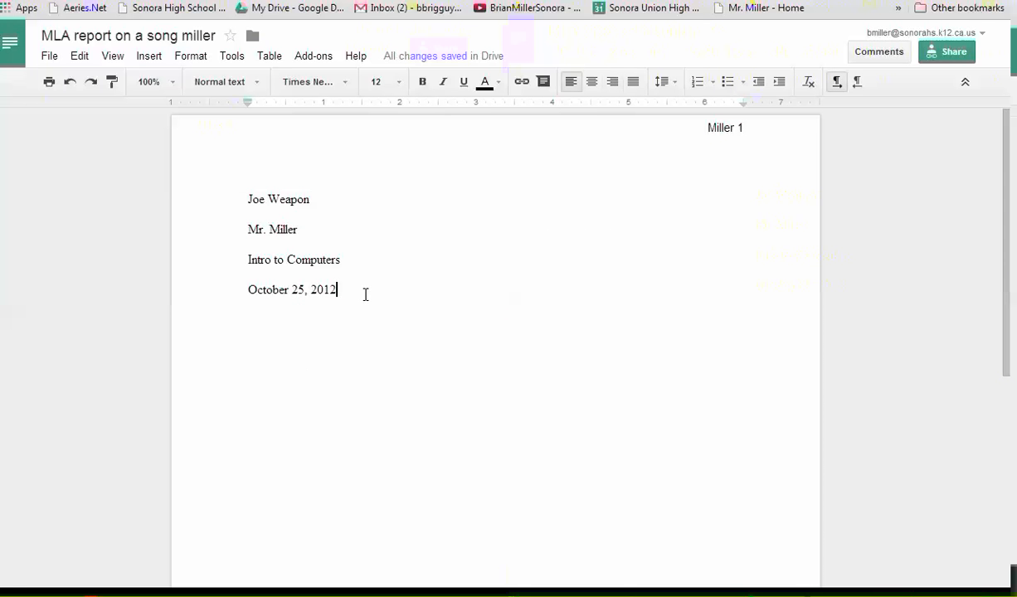
{"action": "key", "text": "Return"}
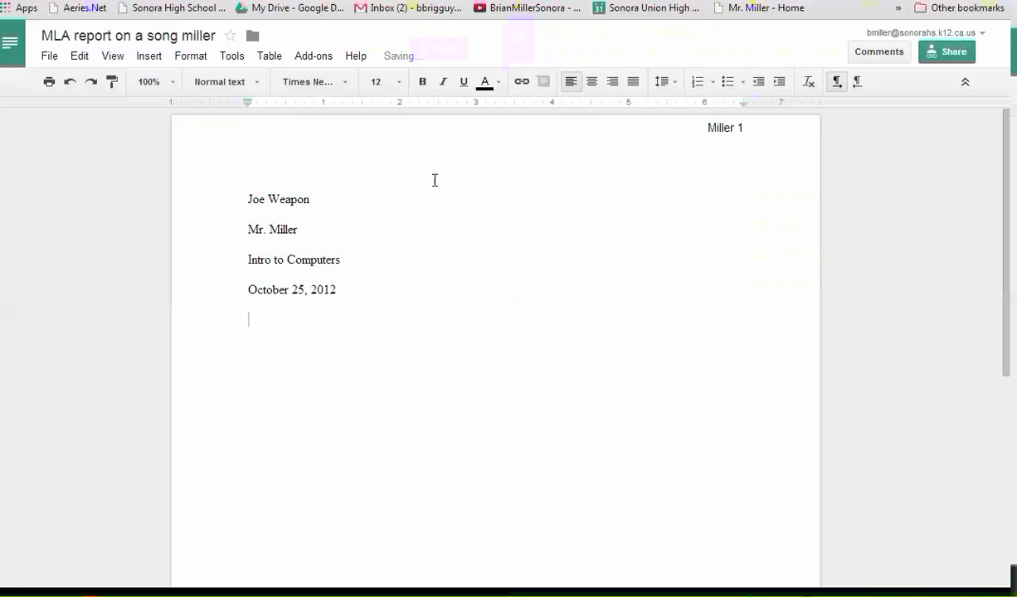
{"action": "left_click", "coordinate": [591, 84]}
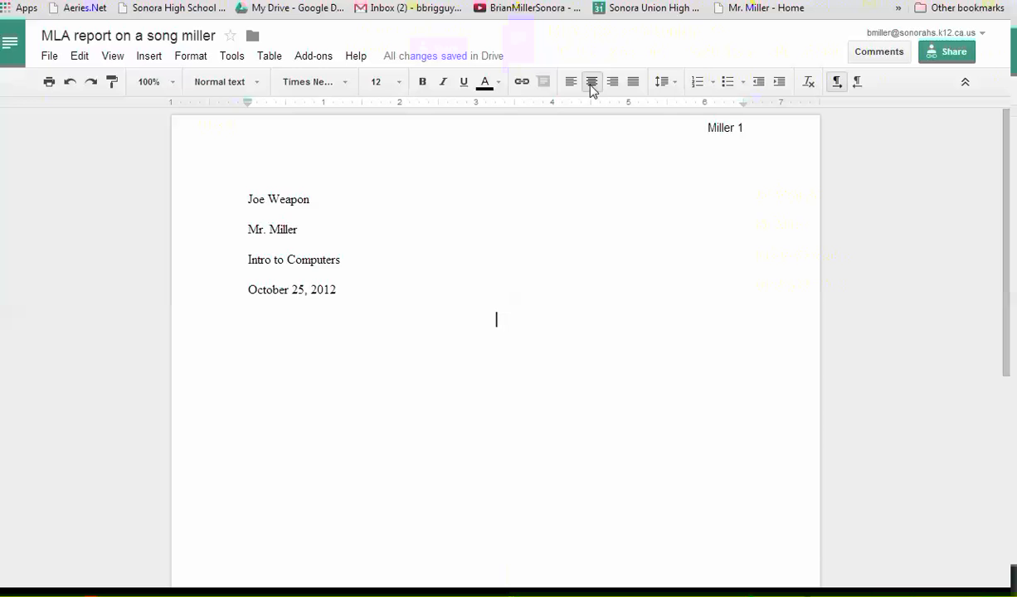
{"action": "type", "text": "Lon"}
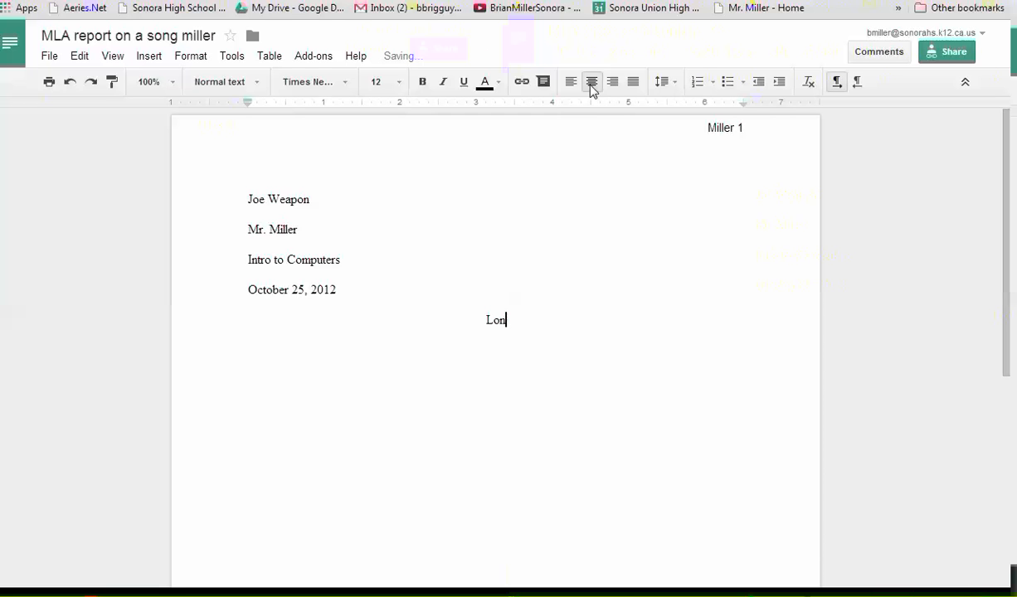
{"action": "type", "text": "ely Boy Song R"}
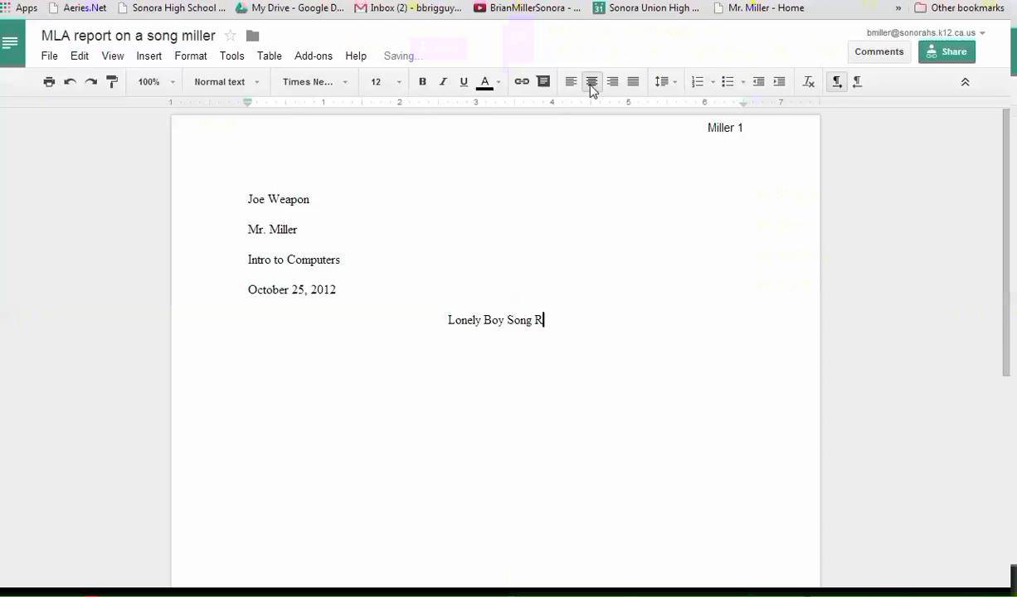
{"action": "type", "text": "eport"}
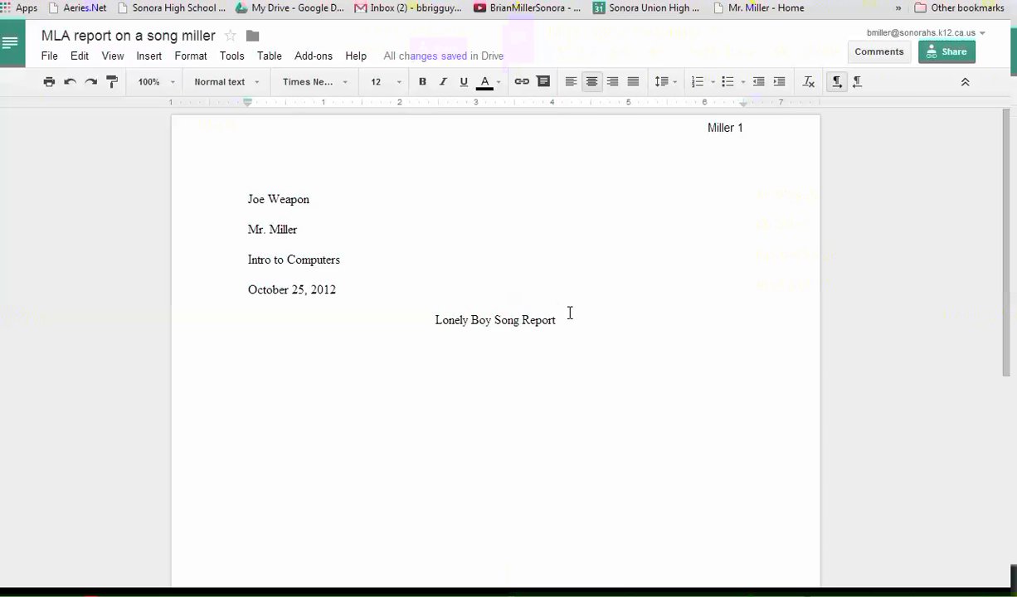
Below the title, write the left-aligned introduction with a half-inch first-line indent, ending "Below are the lyrics followed by the answers to the questions."
{"action": "key", "text": "Return"}
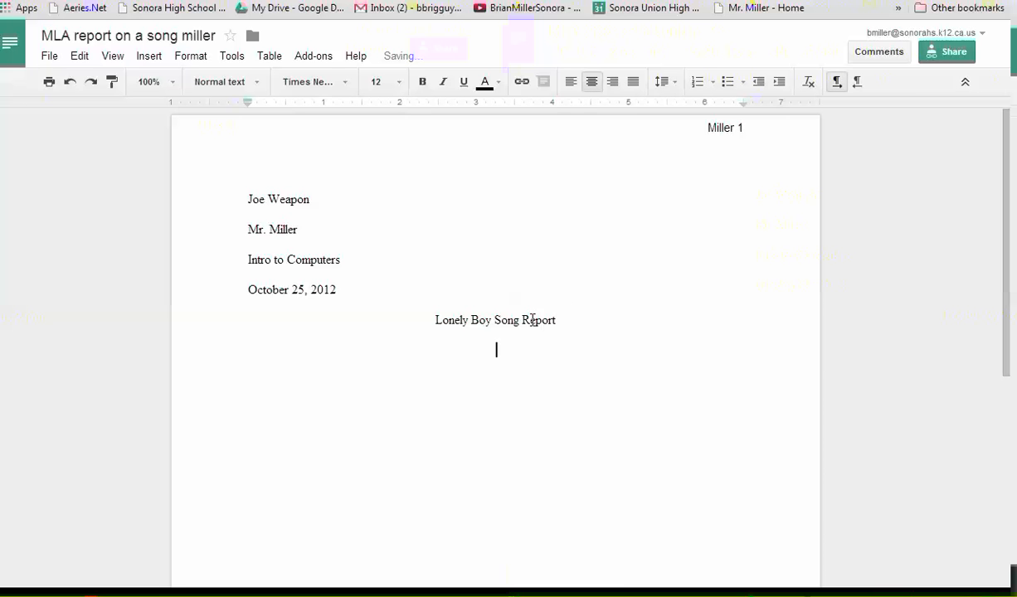
{"action": "left_click", "coordinate": [571, 84]}
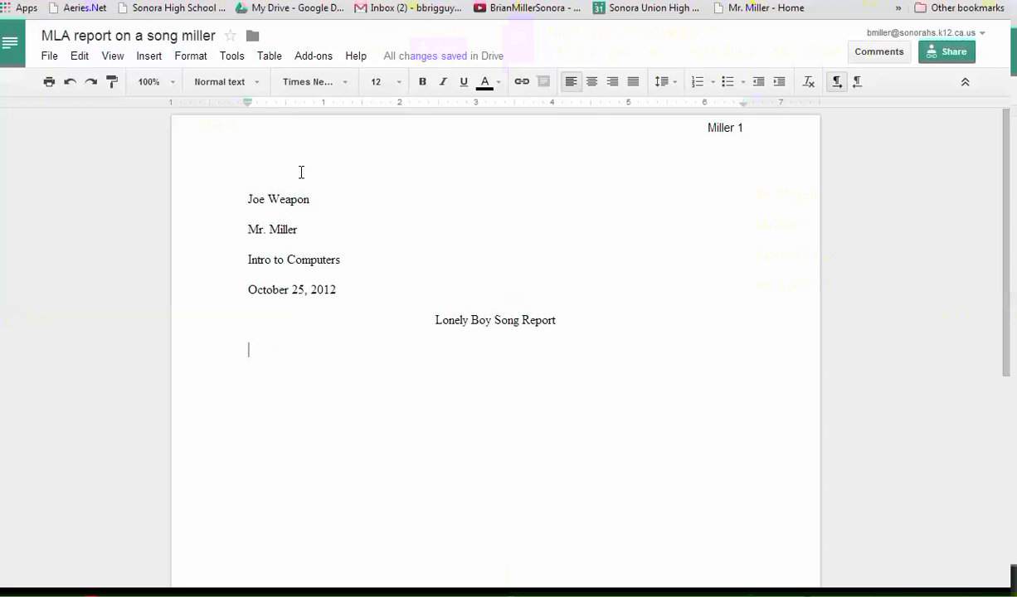
{"action": "left_click_drag", "start_coordinate": [248, 100], "coordinate": [288, 100]}
{"action": "type", "text": "This is a report for Mr. Miller on a song that I like. I liked this report better than our usual work in the textbook because I could be creative while improving my typing skills and learning to put my work in a report format.  Below are the lyrics followed by the answers to the questions."}
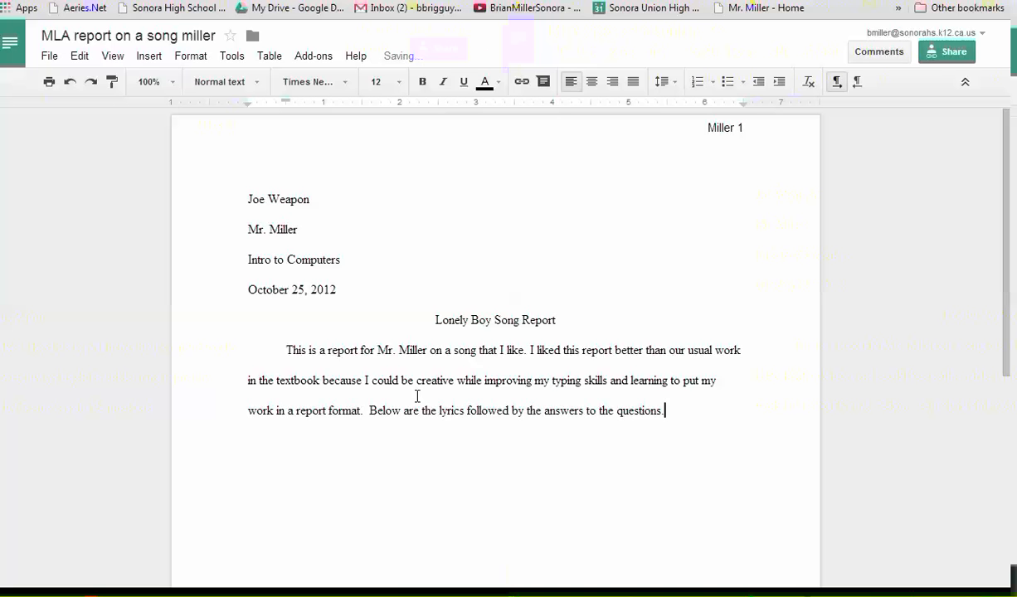
Copy the highlighted "Lonely Boy" lyrics from the lyrics web page and paste them on a new line below the introduction
{"action": "key", "text": "Return"}
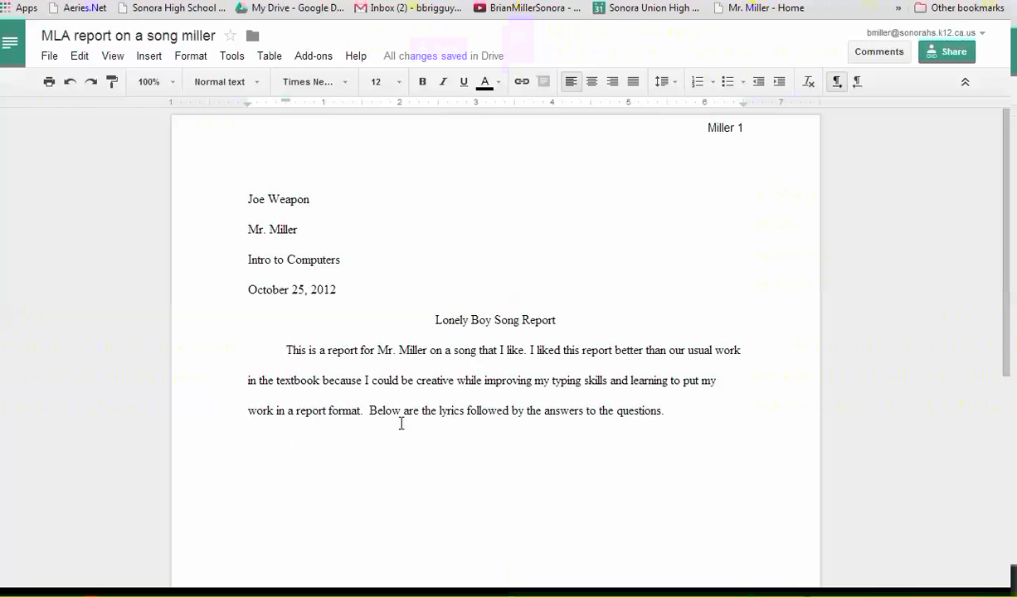
{"action": "left_click", "coordinate": [477, 0]}
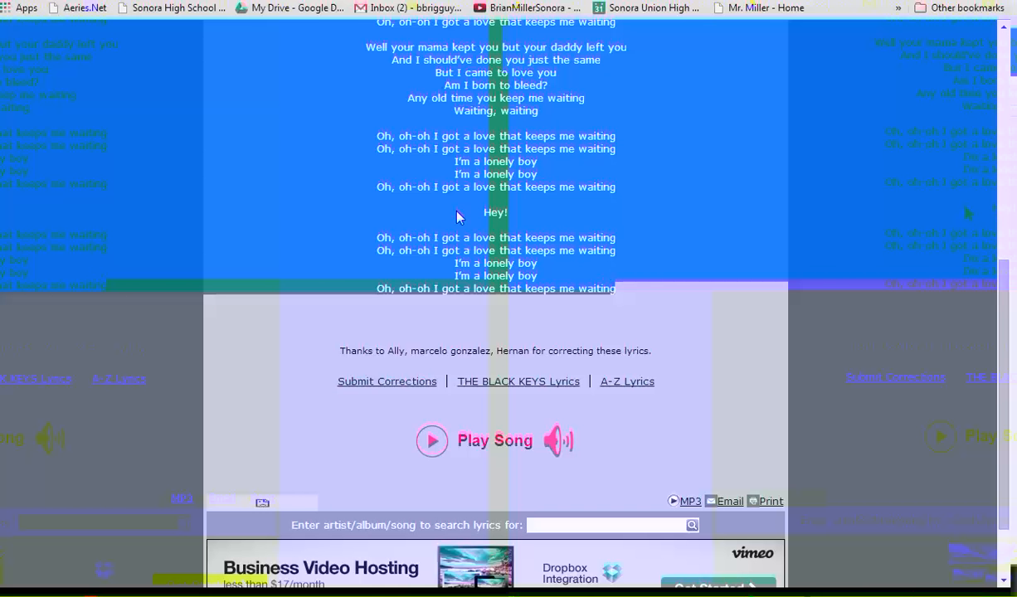
{"action": "right_click", "coordinate": [457, 216]}
{"action": "left_click", "coordinate": [488, 222]}
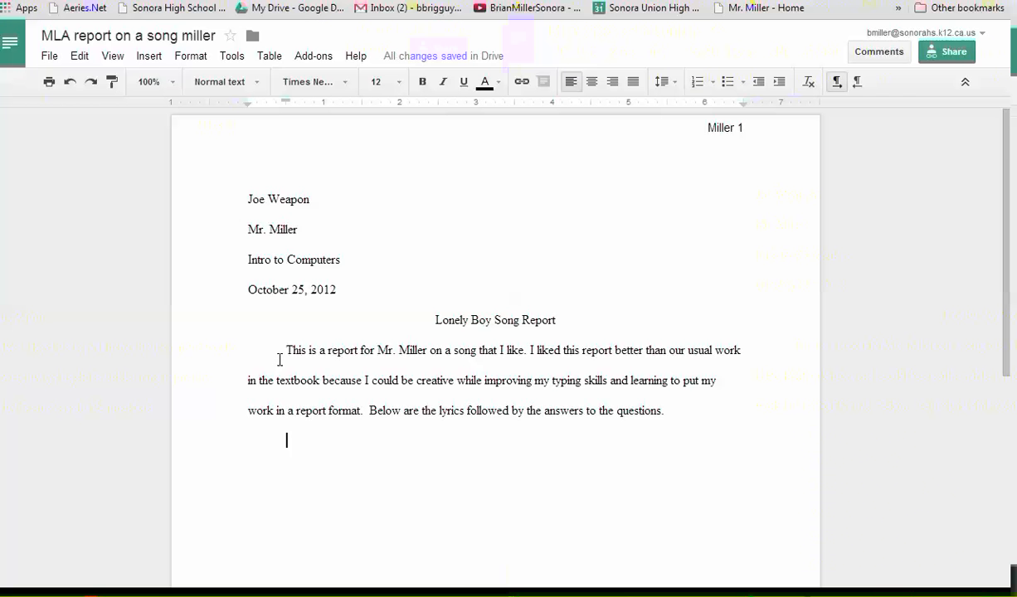
{"action": "key", "text": "ctrl+v"}
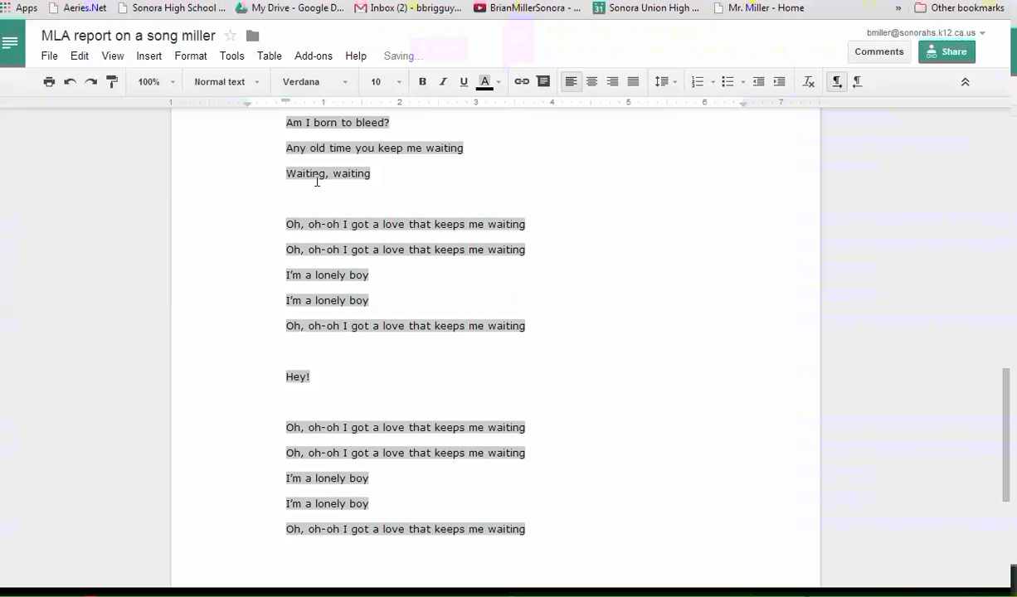
Try to clear the formatting of the pasted lyrics and remove their first-line indent
{"action": "left_click", "coordinate": [194, 59]}
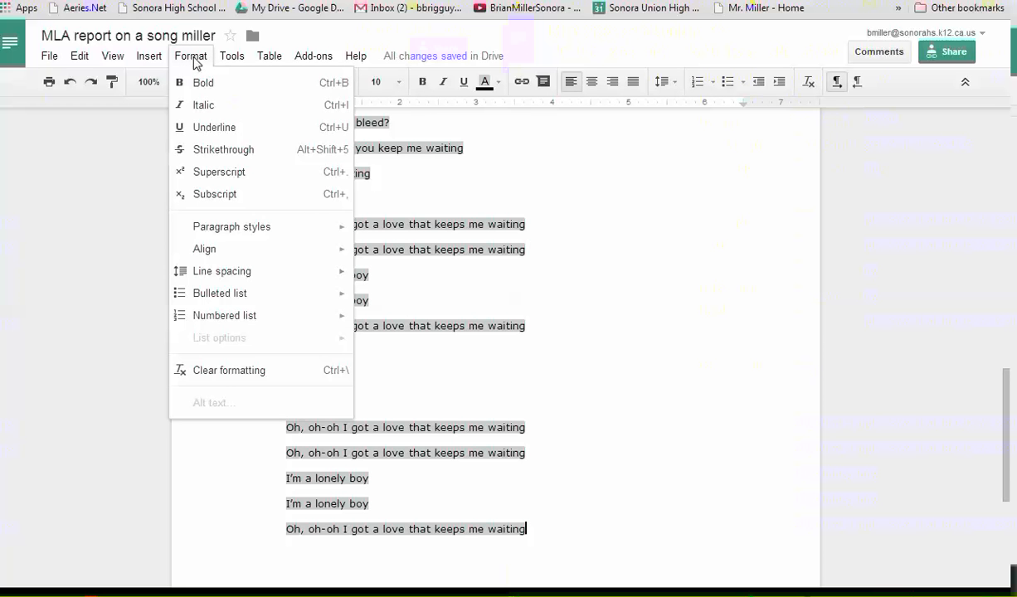
{"action": "left_click", "coordinate": [222, 373]}
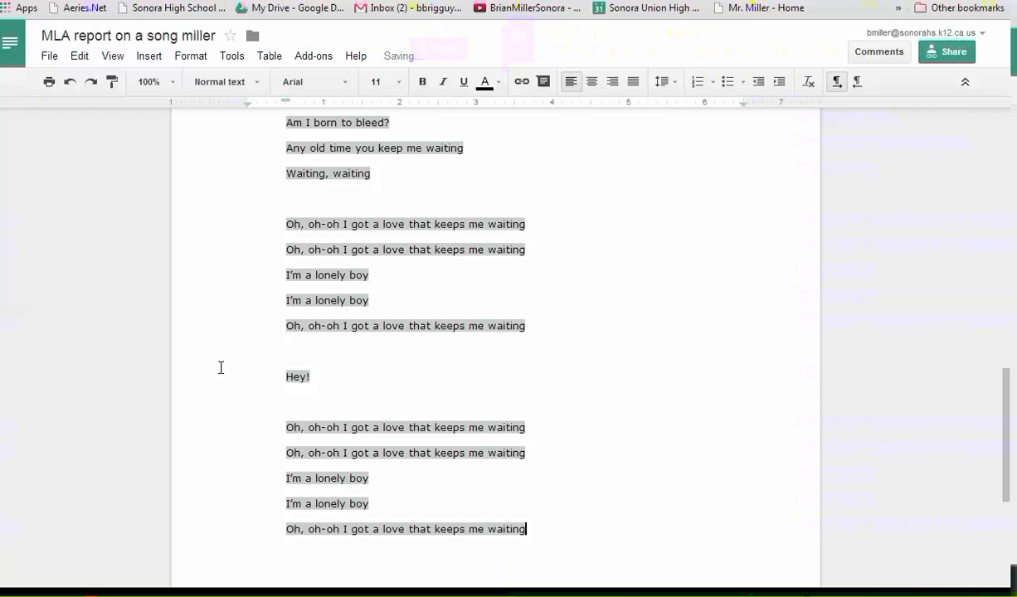
{"action": "scroll", "coordinate": [403, 347], "scroll_direction": "up", "scroll_amount": 10}
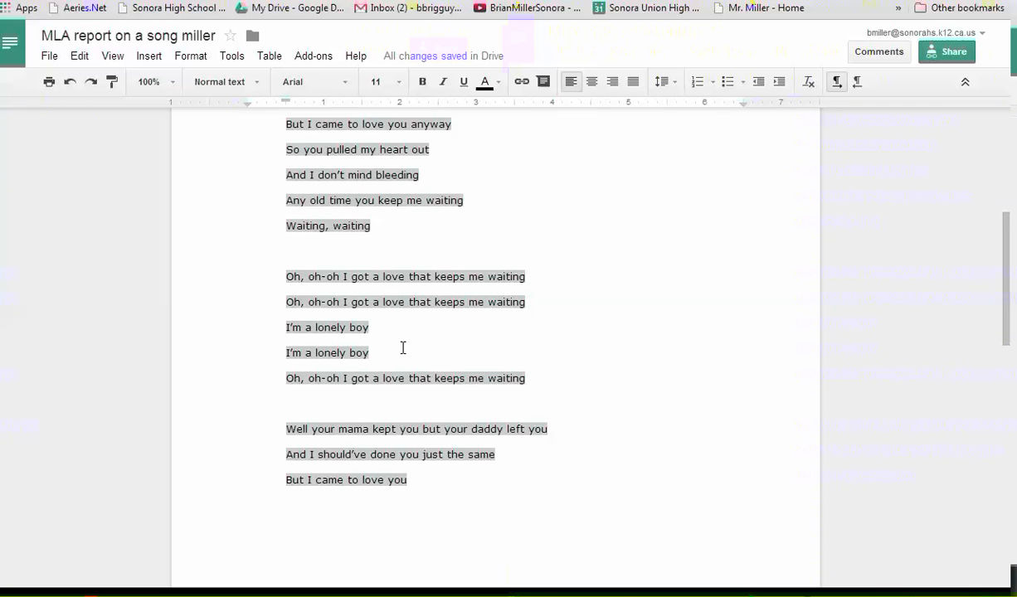
{"action": "scroll", "coordinate": [403, 348], "scroll_direction": "up", "scroll_amount": 5}
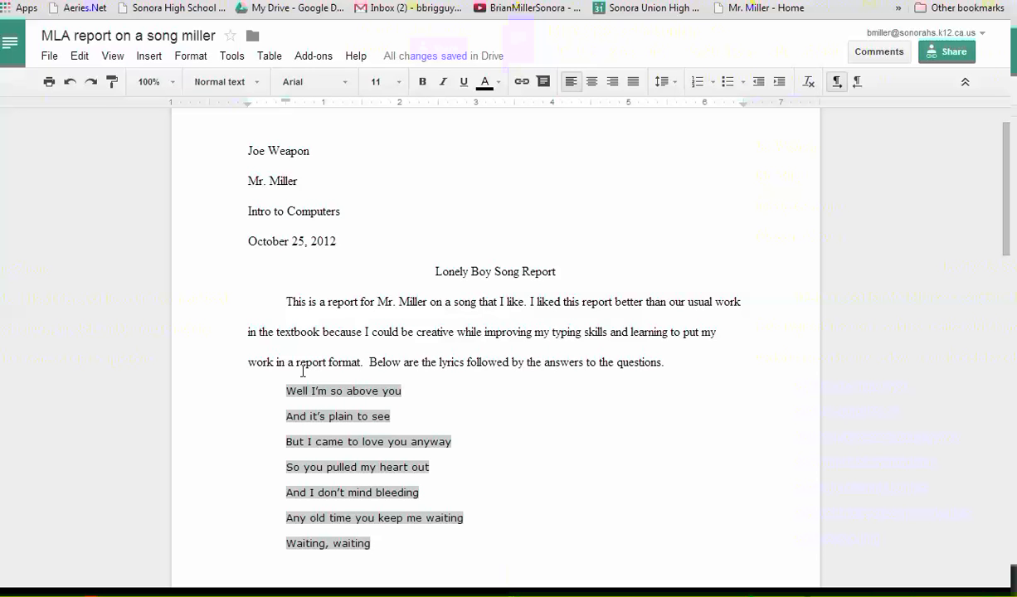
{"action": "left_click_drag", "start_coordinate": [286, 102], "coordinate": [248, 103]}
Select all the pasted lyrics from the first line to the last and clear their formatting
{"action": "left_click", "coordinate": [289, 416]}
{"action": "left_click_drag", "start_coordinate": [285, 390], "coordinate": [392, 508]}
{"action": "scroll", "coordinate": [392, 508], "scroll_direction": "down", "scroll_amount": 1}
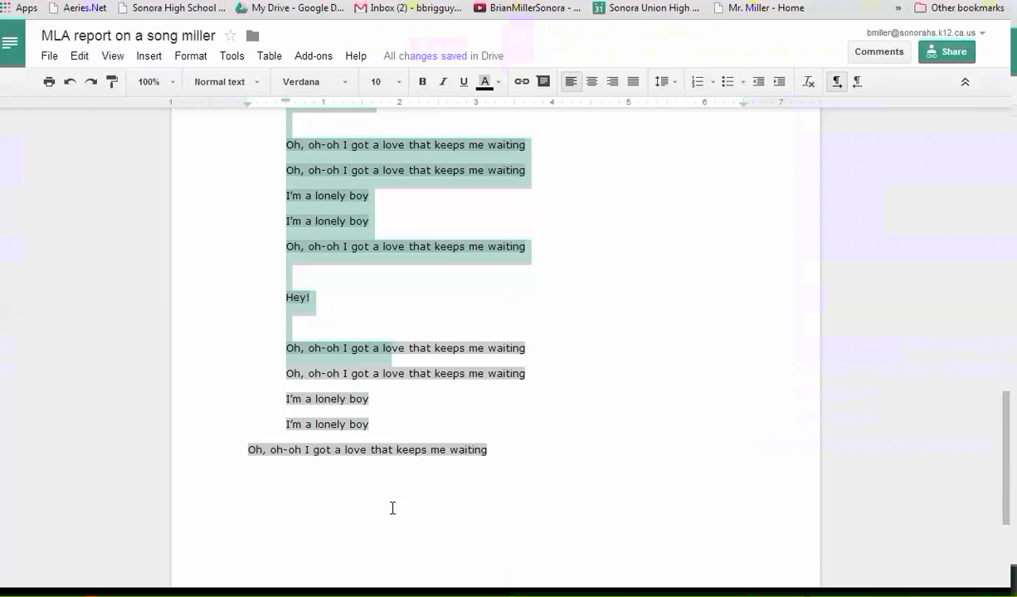
{"action": "left_click_drag", "start_coordinate": [393, 508], "coordinate": [532, 280]}
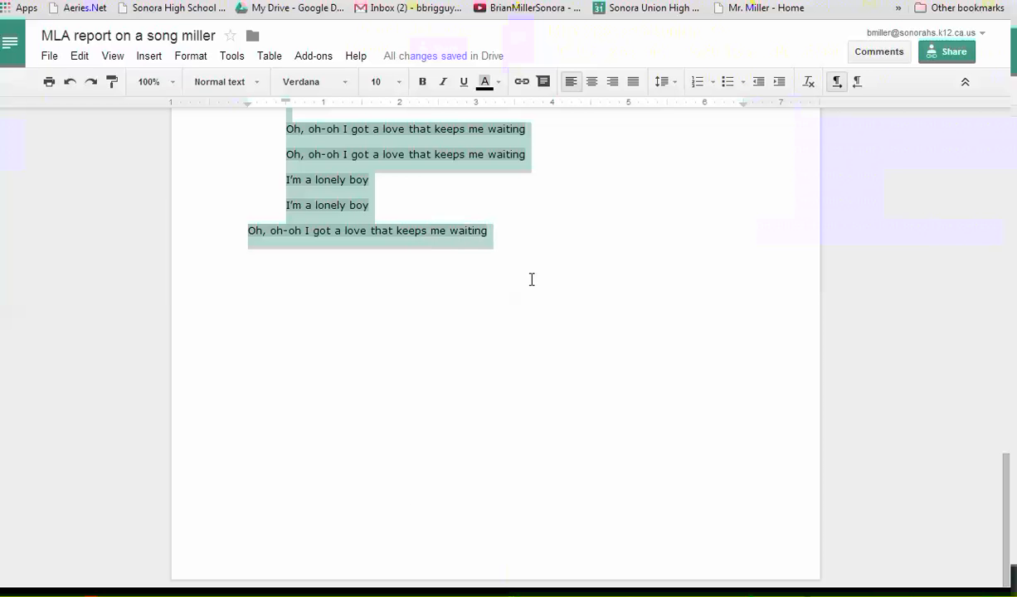
{"action": "left_click", "coordinate": [199, 58]}
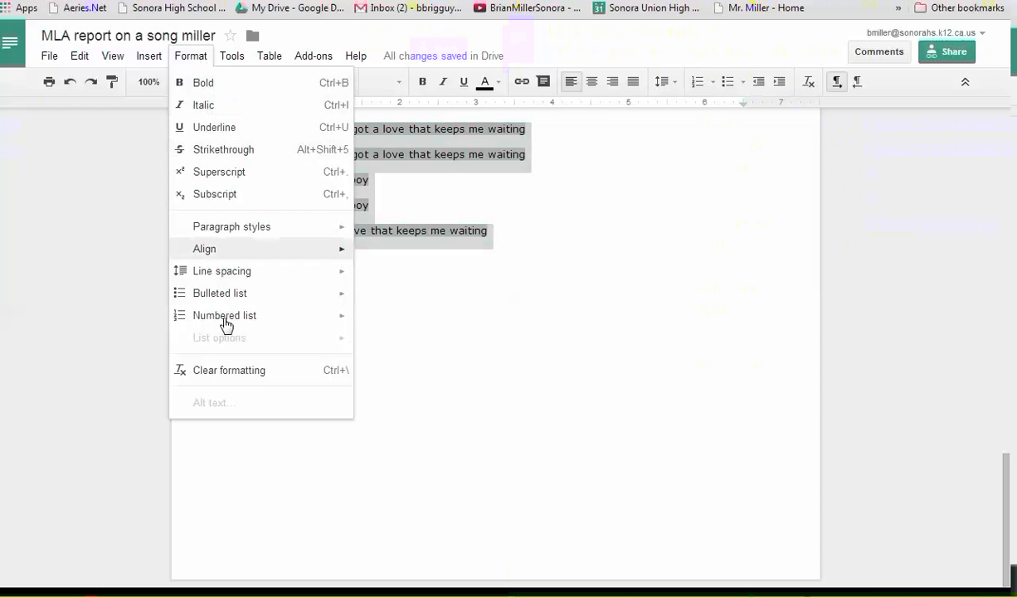
{"action": "left_click", "coordinate": [226, 372]}
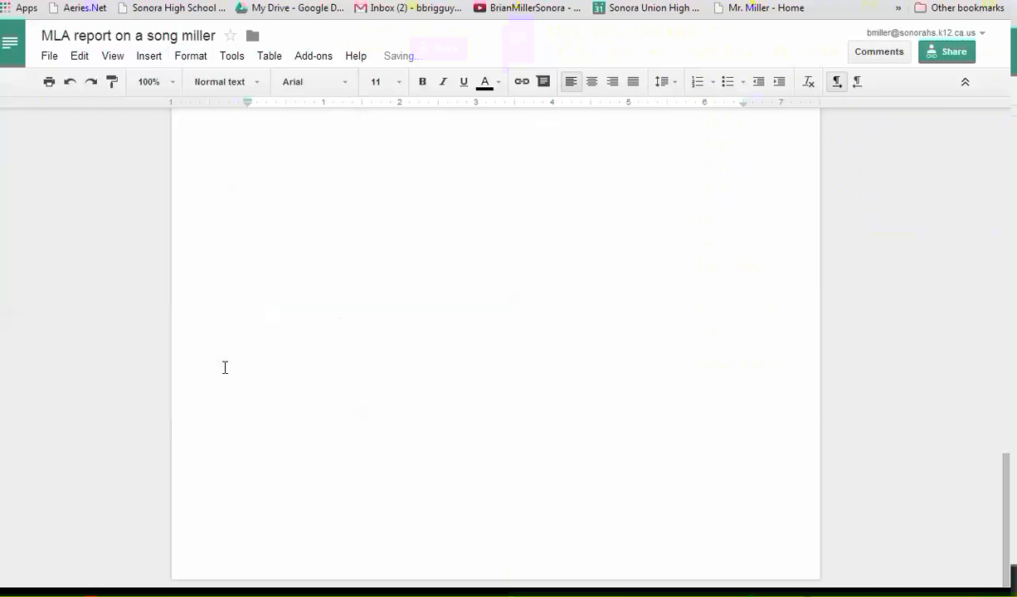
Deselect the cleaned lyrics and start a new line below the last lyric line
{"action": "middle_click", "coordinate": [355, 313]}
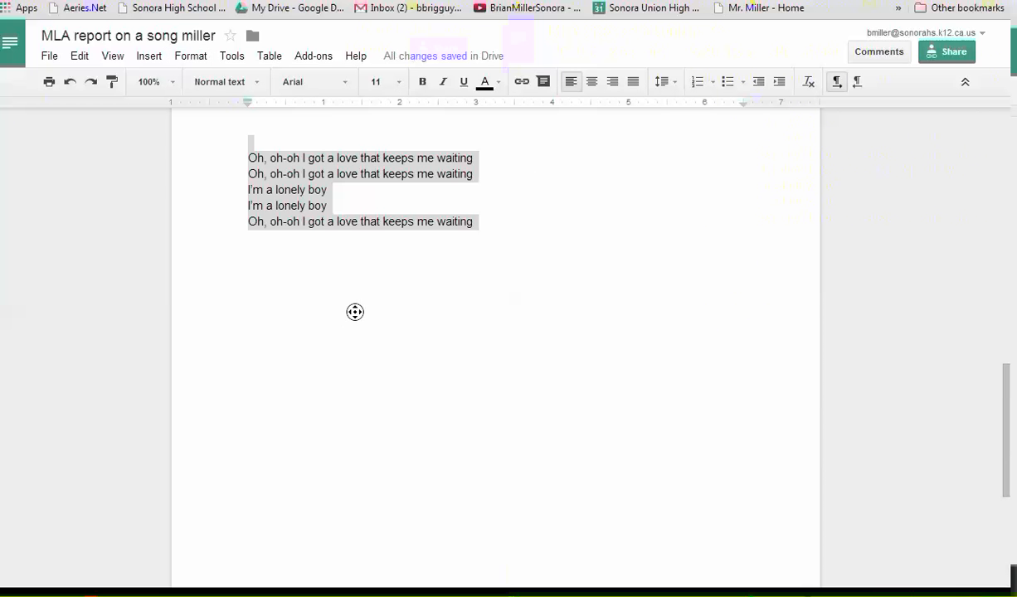
{"action": "scroll", "coordinate": [363, 308], "scroll_direction": "up", "scroll_amount": 15}
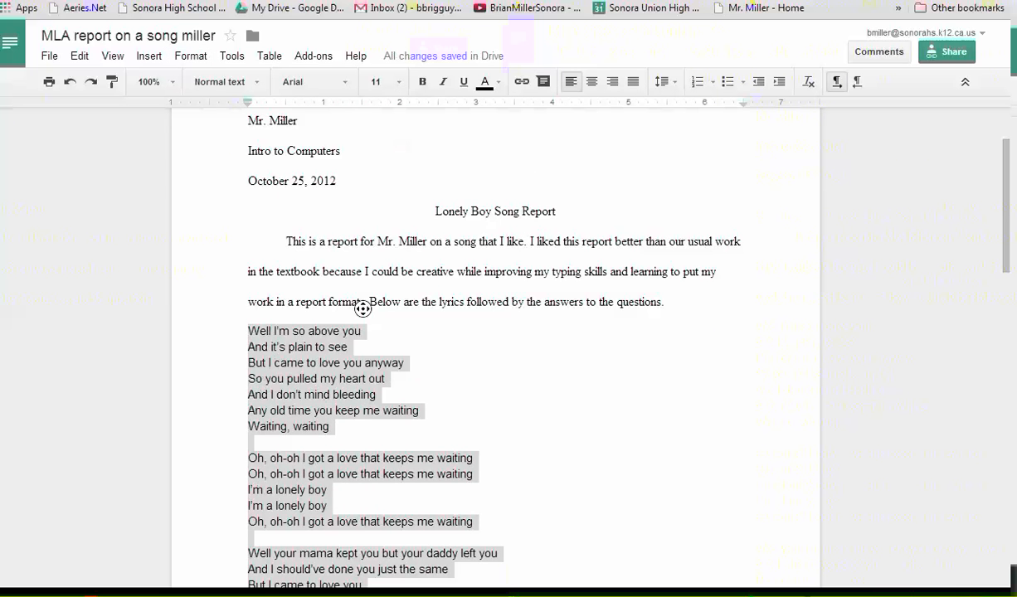
{"action": "middle_click", "coordinate": [425, 344]}
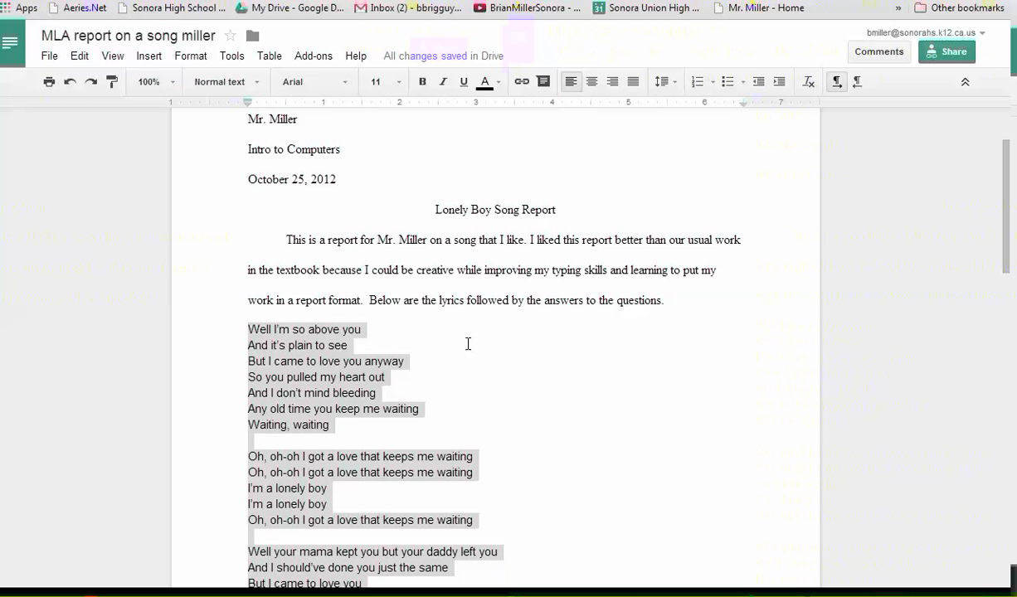
{"action": "left_click", "coordinate": [462, 301]}
{"action": "scroll", "coordinate": [448, 365], "scroll_direction": "down", "scroll_amount": 14}
{"action": "scroll", "coordinate": [336, 407], "scroll_direction": "down", "scroll_amount": 6}
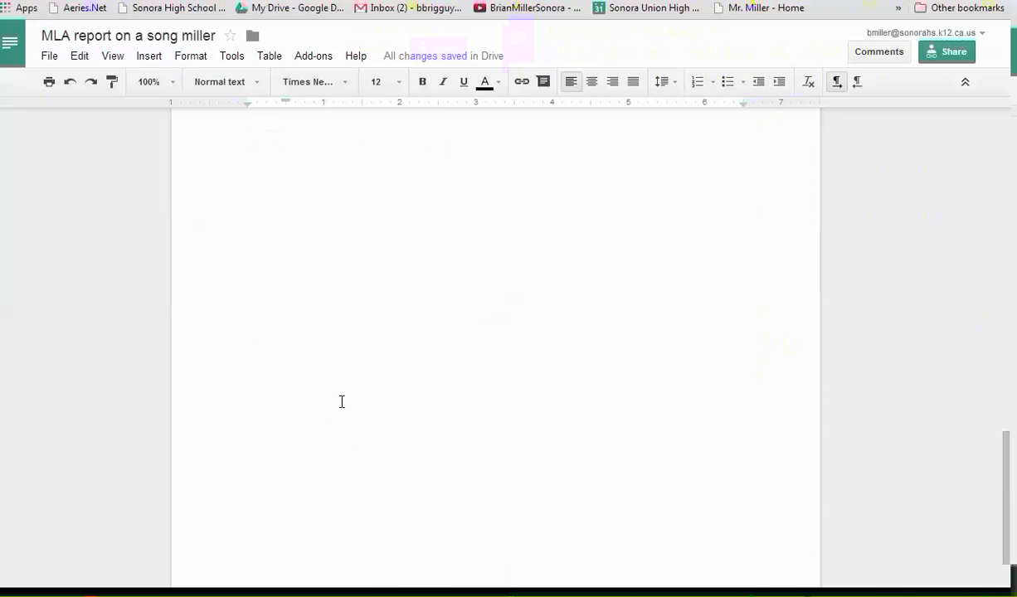
{"action": "scroll", "coordinate": [351, 379], "scroll_direction": "up", "scroll_amount": 3}
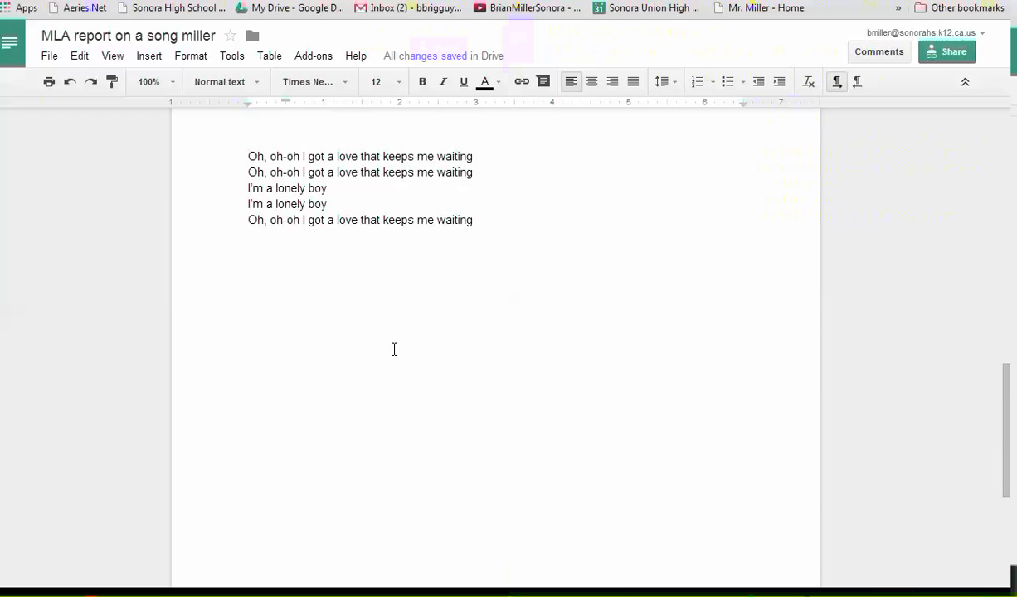
{"action": "left_click", "coordinate": [488, 216]}
{"action": "key", "text": "Return"}
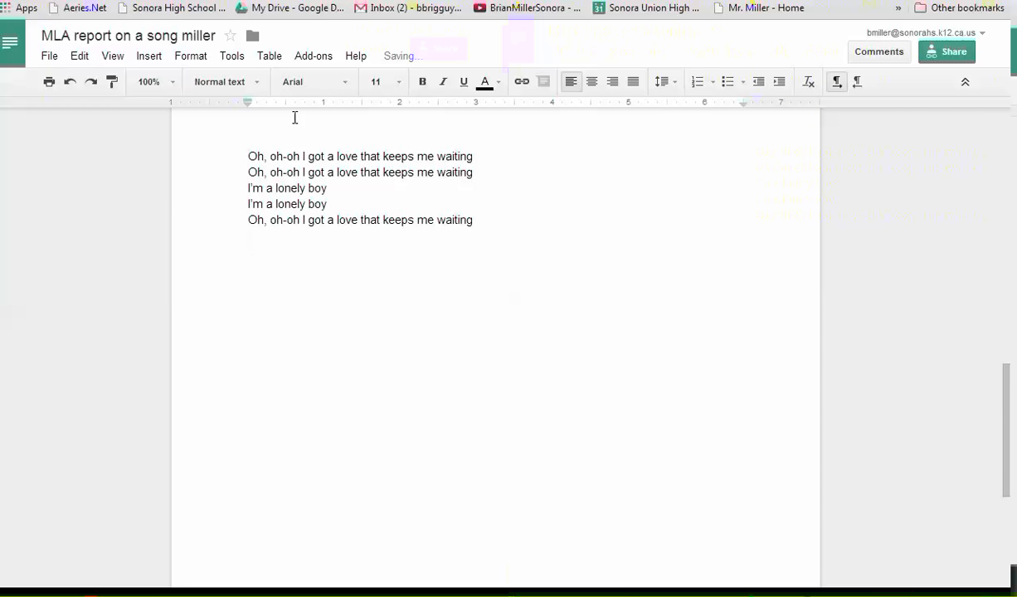
Set the new line below the lyrics to double spacing and give it a first-line indent of about half an inch
{"action": "left_click", "coordinate": [194, 58]}
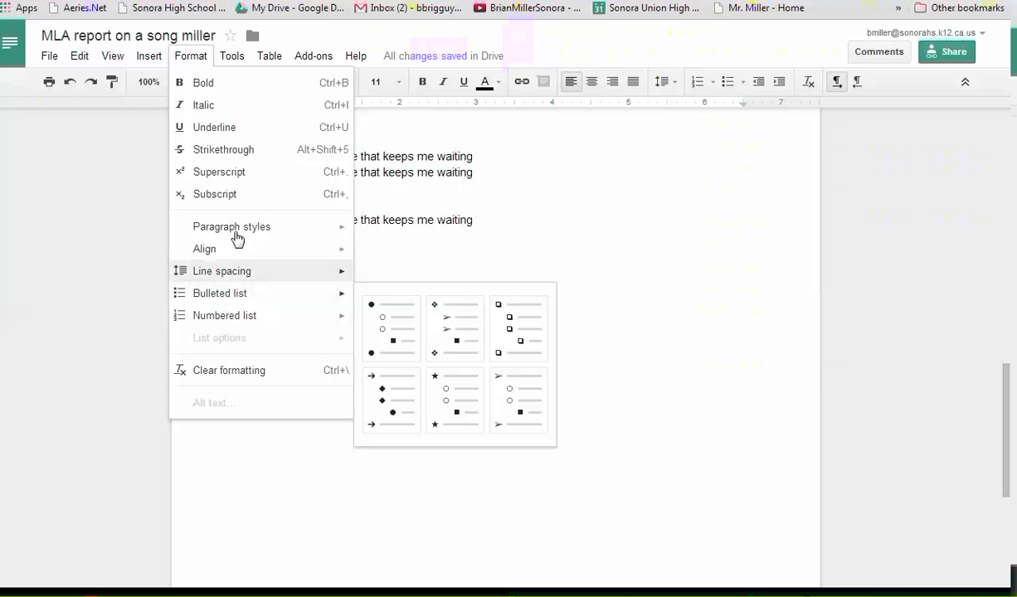
{"action": "mouse_move", "coordinate": [238, 230]}
{"action": "mouse_move", "coordinate": [241, 276]}
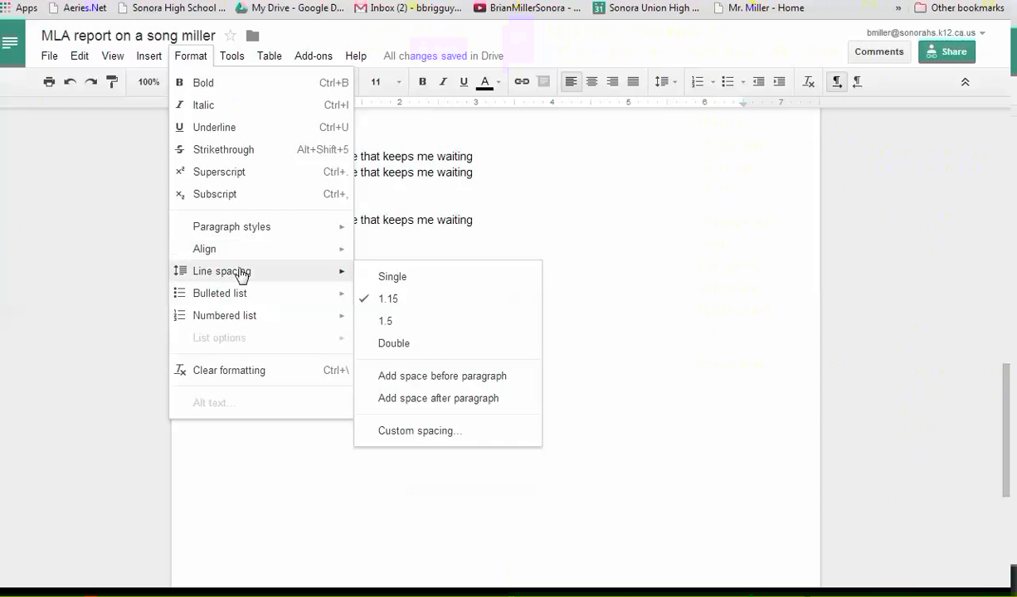
{"action": "left_click", "coordinate": [404, 343]}
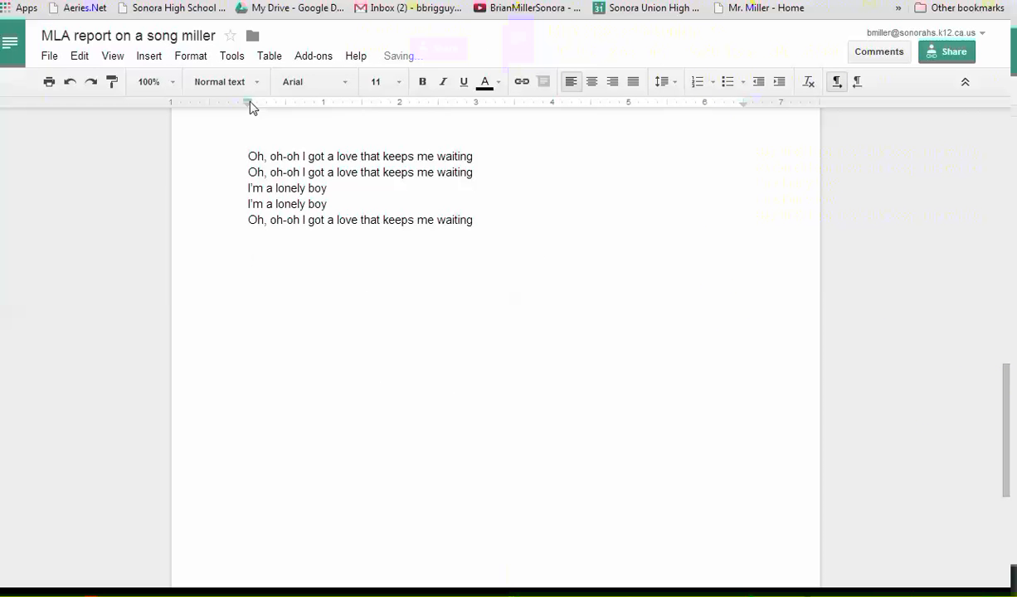
{"action": "mouse_move", "coordinate": [248, 101]}
{"action": "left_mouse_down"}
{"action": "mouse_move", "coordinate": [288, 101]}
{"action": "mouse_move", "coordinate": [297, 114]}
{"action": "left_mouse_up"}
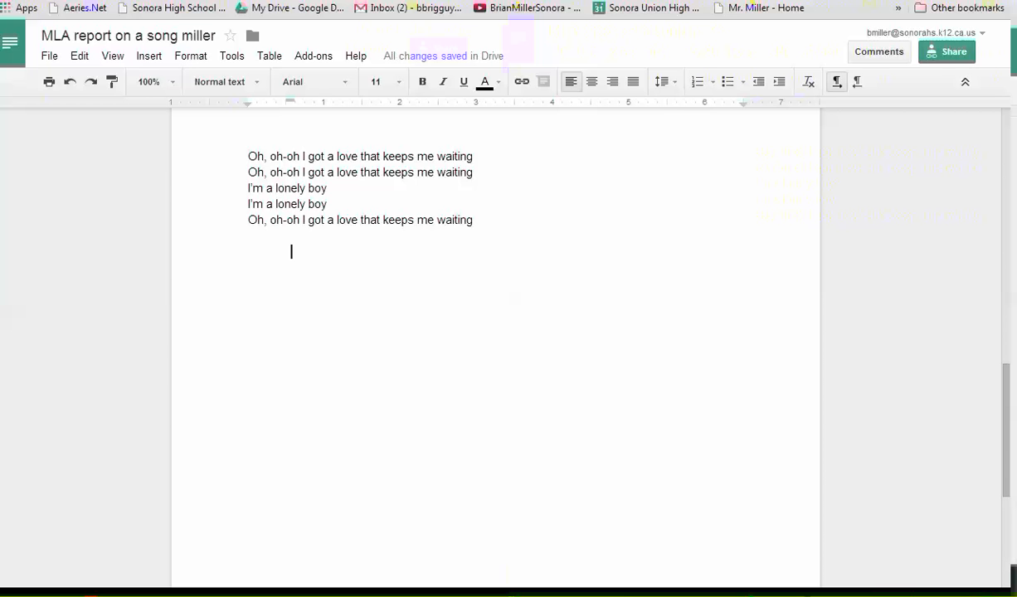
Switch to the presentation slide with the MLA formatting questions
{"action": "key", "text": "alt+Tab"}
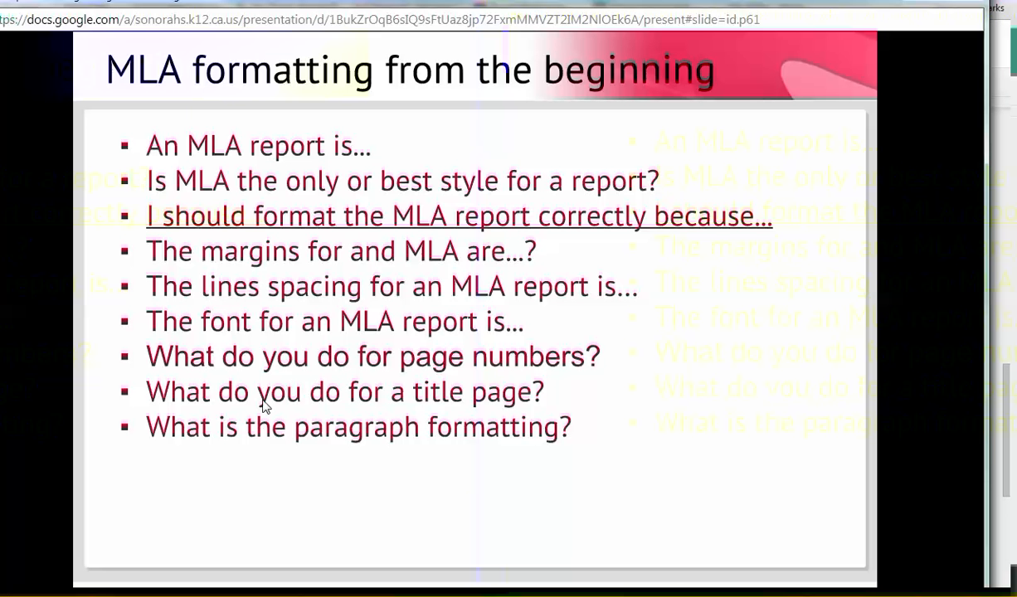